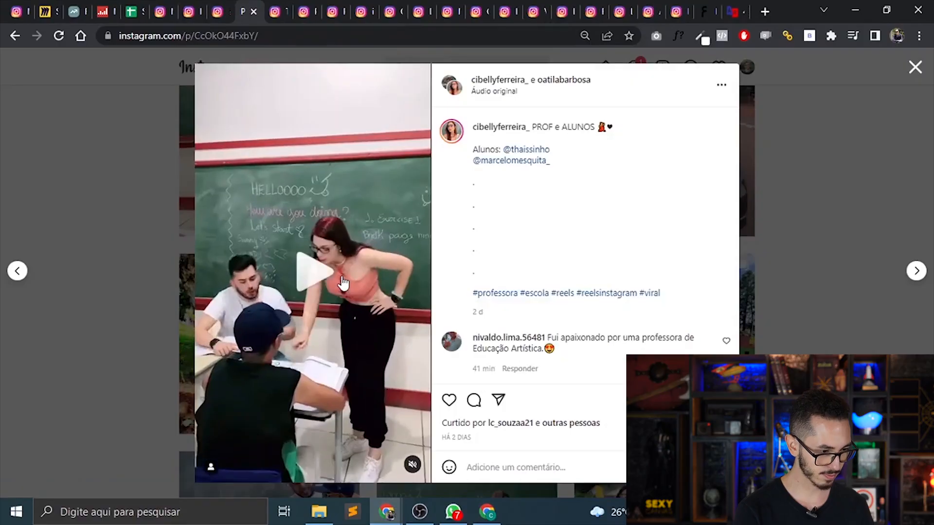
Play the "PROF e ALUNOS" reel, close it, and look through the other posts on the profile.
left_click(358, 346)
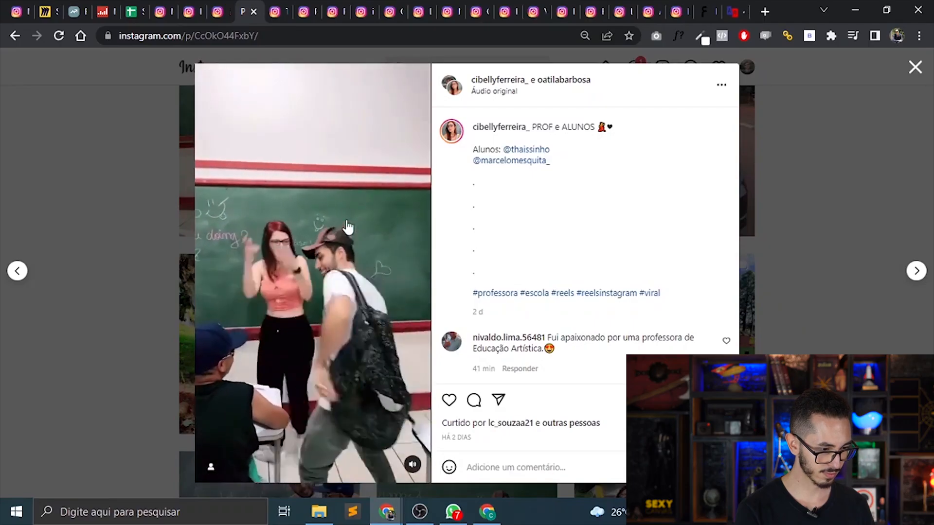
left_click(347, 226)
left_click(126, 214)
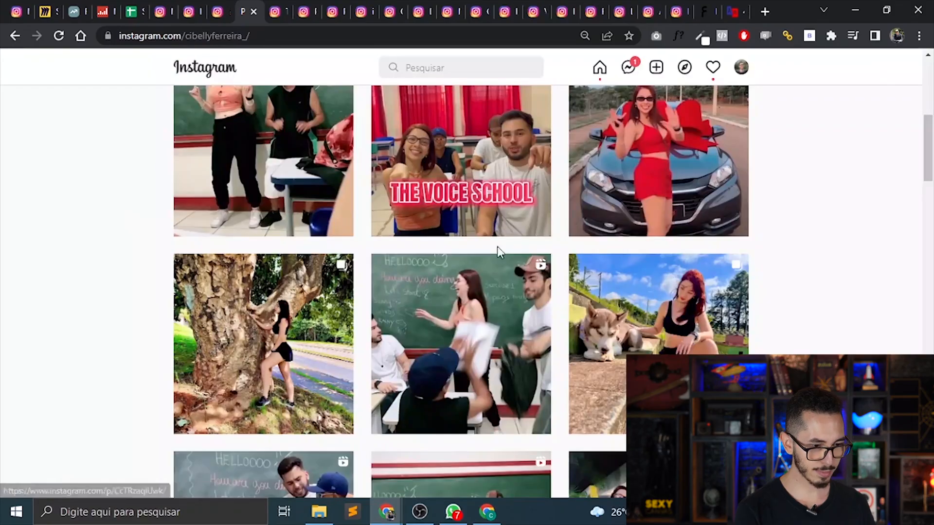
scroll(931, 154, "down", 3)
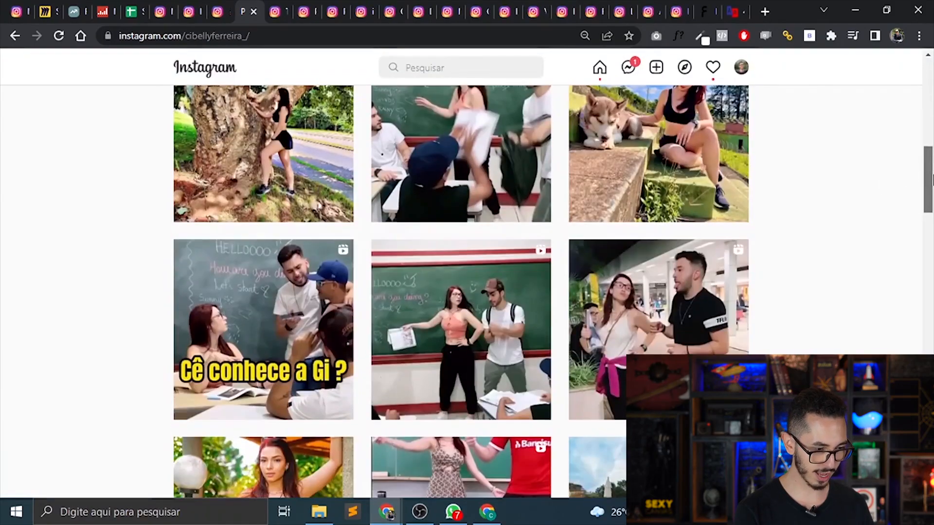
In the Análise Spy sheet, append "Gravar reels divertidos em aulas presenciais." to the Diversão cell in column B.
left_click(145, 5)
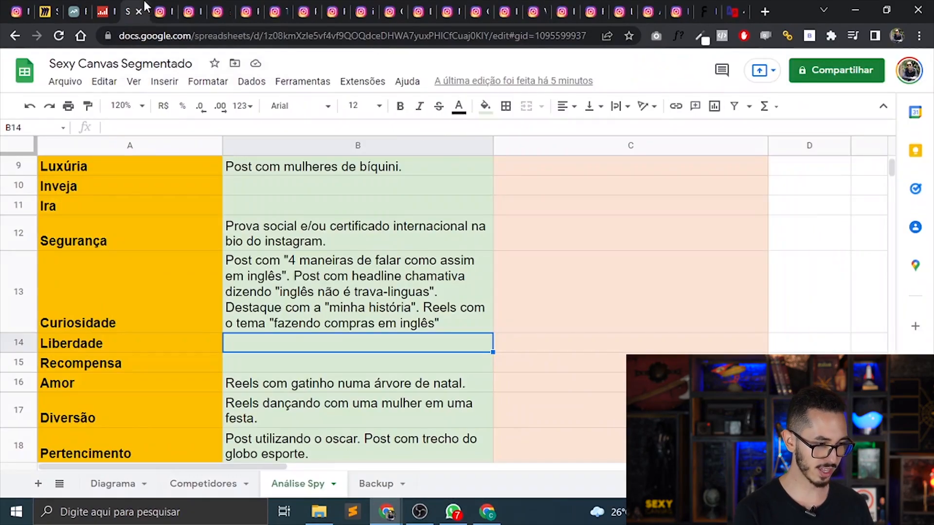
left_click(316, 330)
double_click(319, 412)
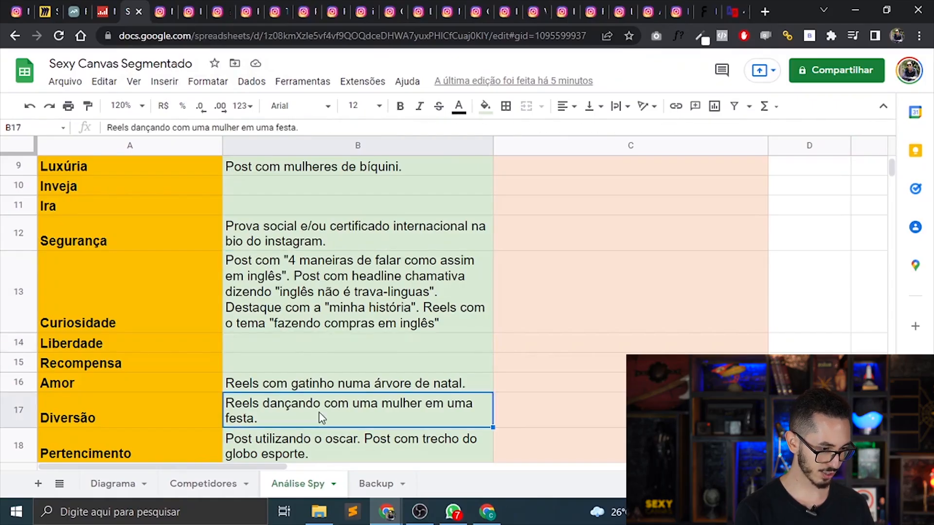
type("Gr")
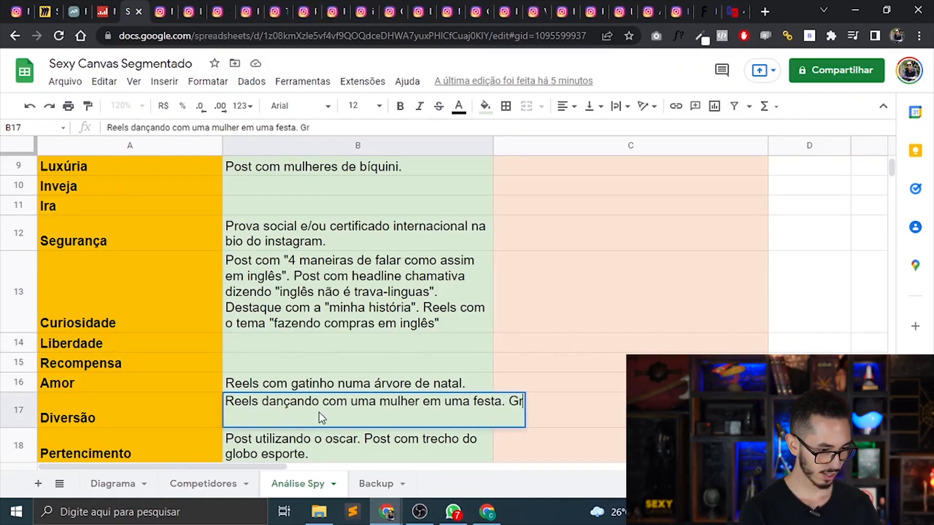
type("avar reel")
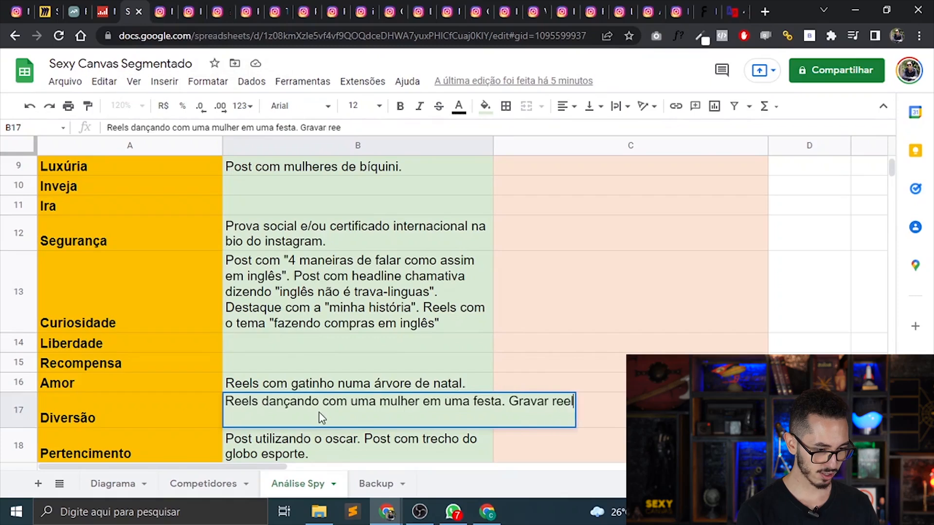
type("s divertidos")
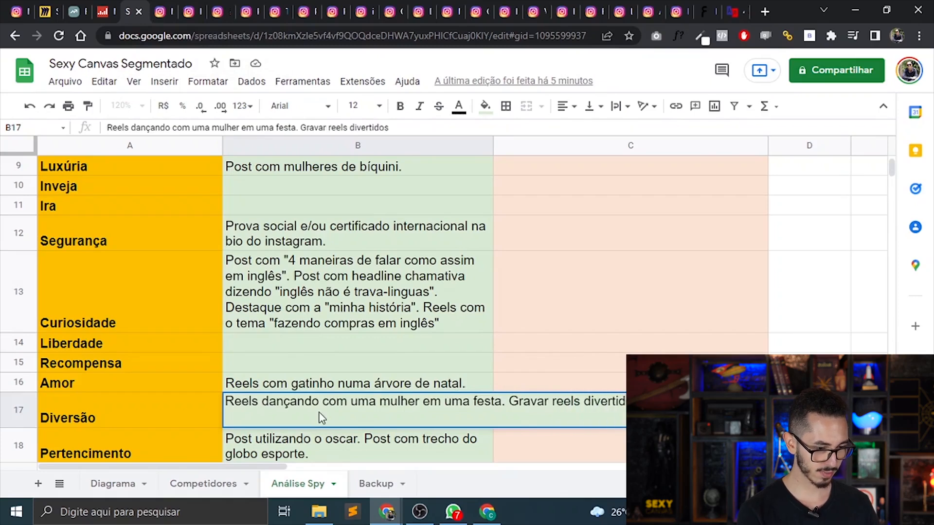
type(" em aulas presenciais.")
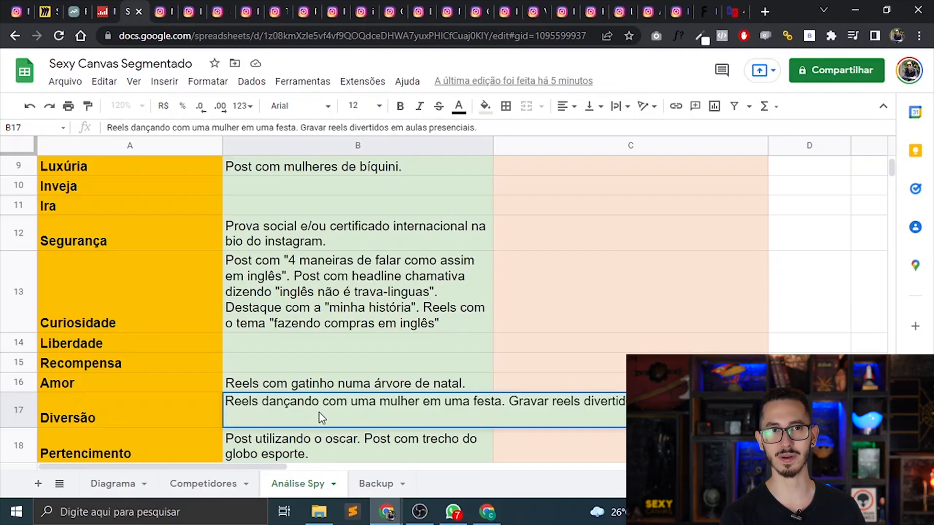
key("Return")
Find the competitor in row 17 of the Competidores sheet and view the Quizz highlight on that teacher's Instagram profile.
key("ctrl+shift+Page_Up")
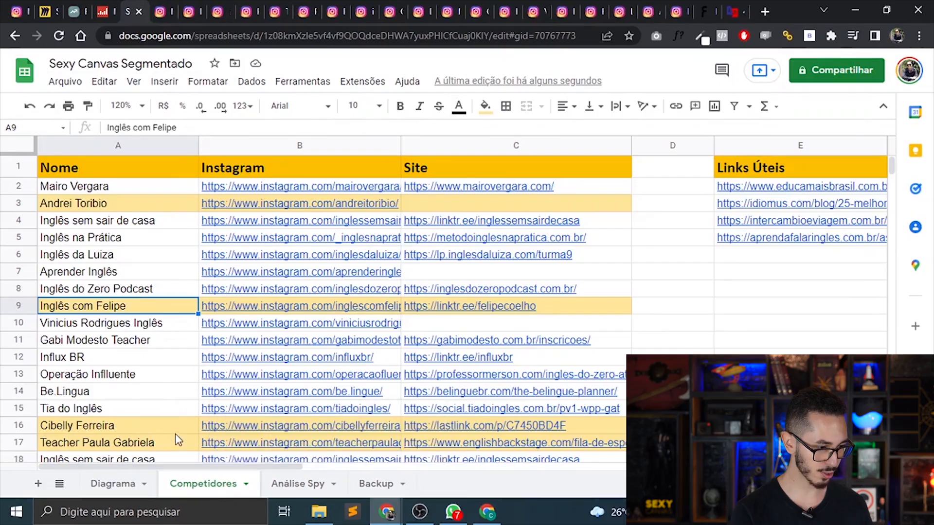
left_click(178, 451)
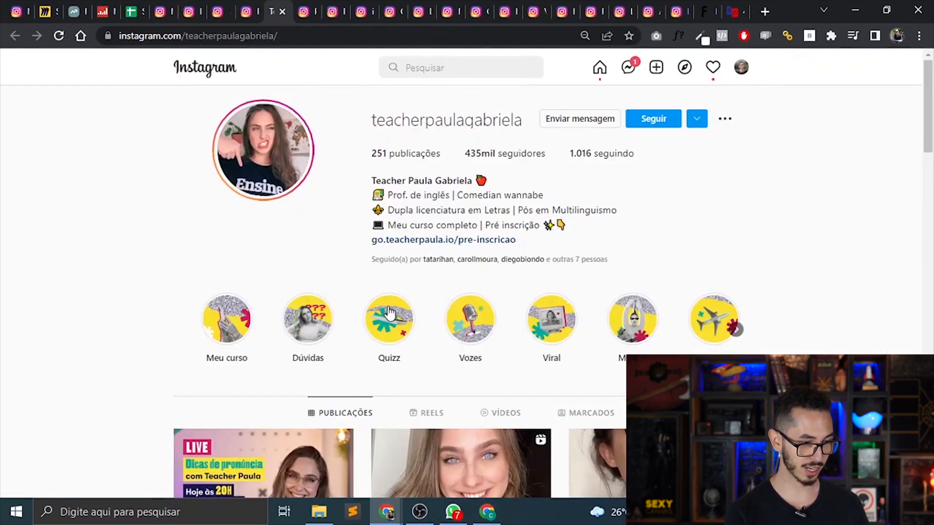
left_click(386, 334)
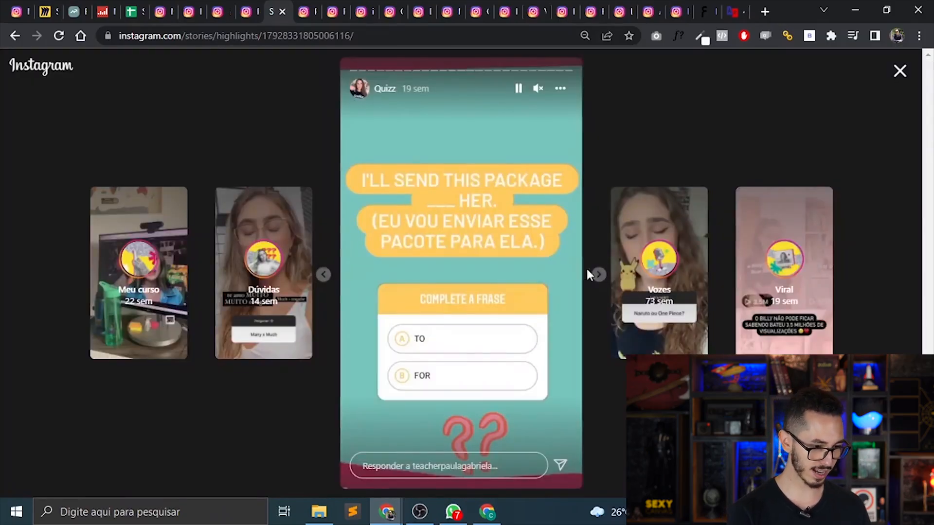
left_click(597, 275)
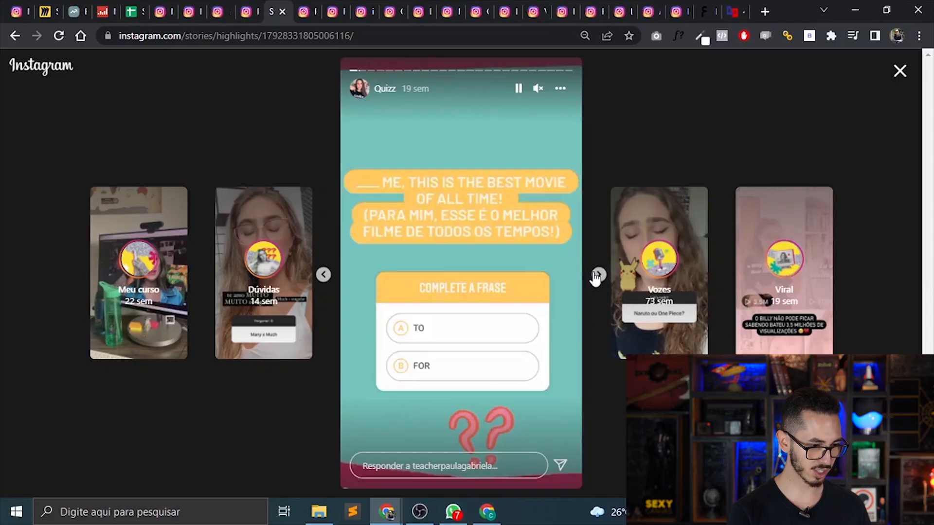
left_click(597, 276)
key("Escape")
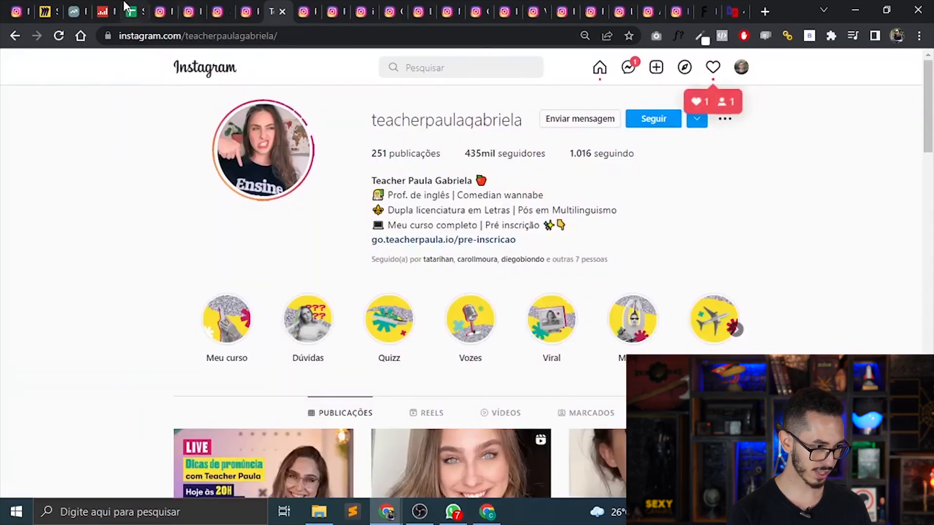
Append "Destaques com um quiz." to the Diversão cell in column B of the Análise Spy sheet.
left_click(127, 9)
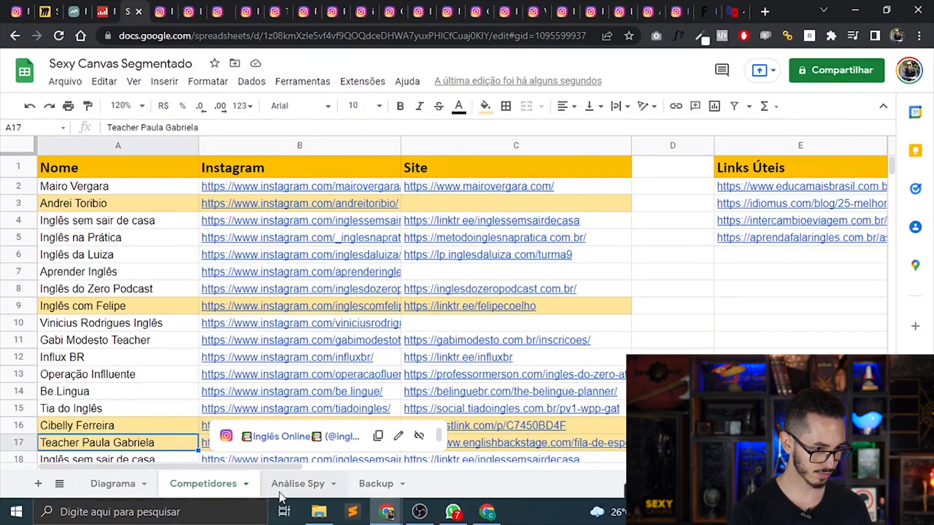
left_click(281, 489)
double_click(360, 393)
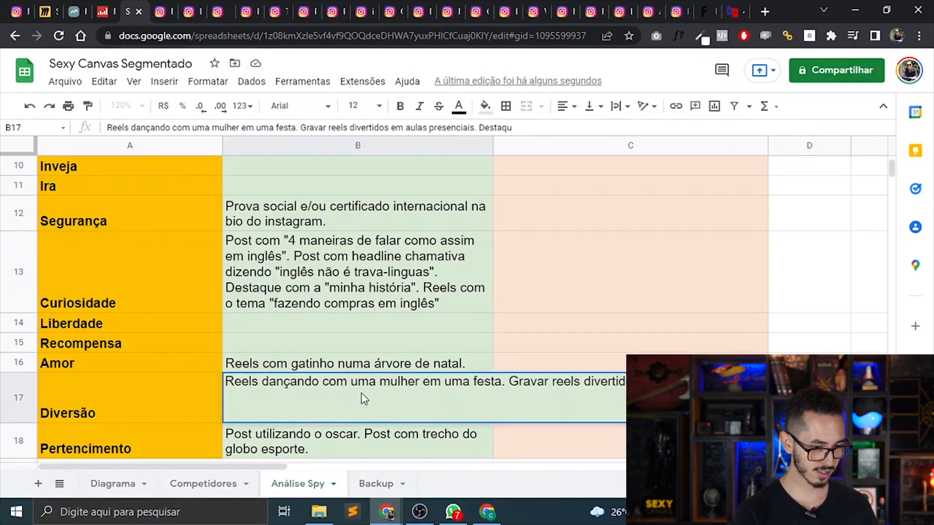
type("com um quiz")
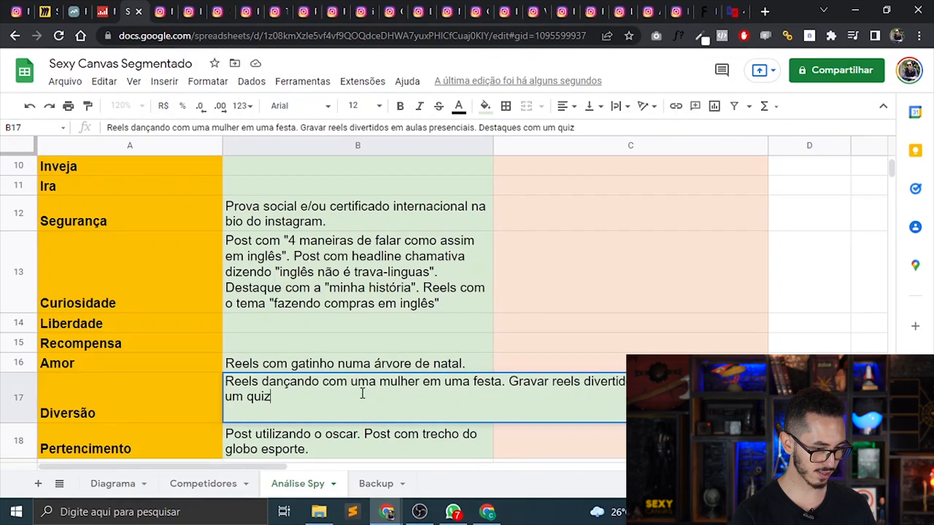
type(".")
key("Return")
Browse the same teacher's Instagram reels, watch "Dia a dia de professora" with sound, and close it.
left_click(275, 11)
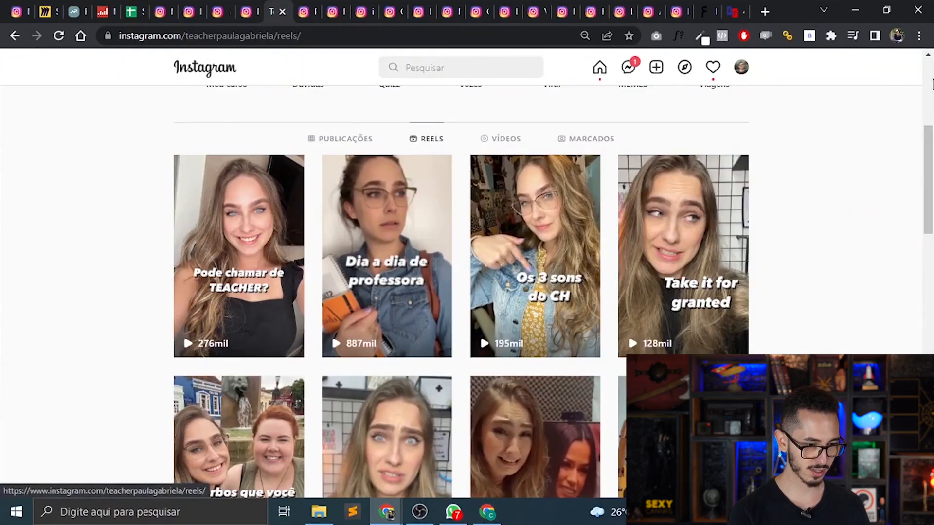
mouse_move(928, 164)
left_mouse_down()
mouse_move(932, 259)
mouse_move(931, 168)
left_mouse_up()
left_click(415, 217)
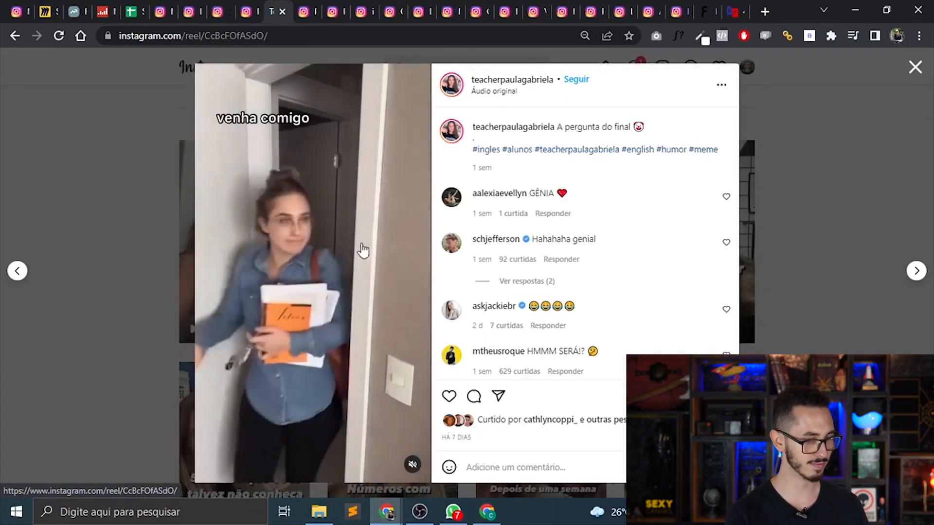
left_click(412, 460)
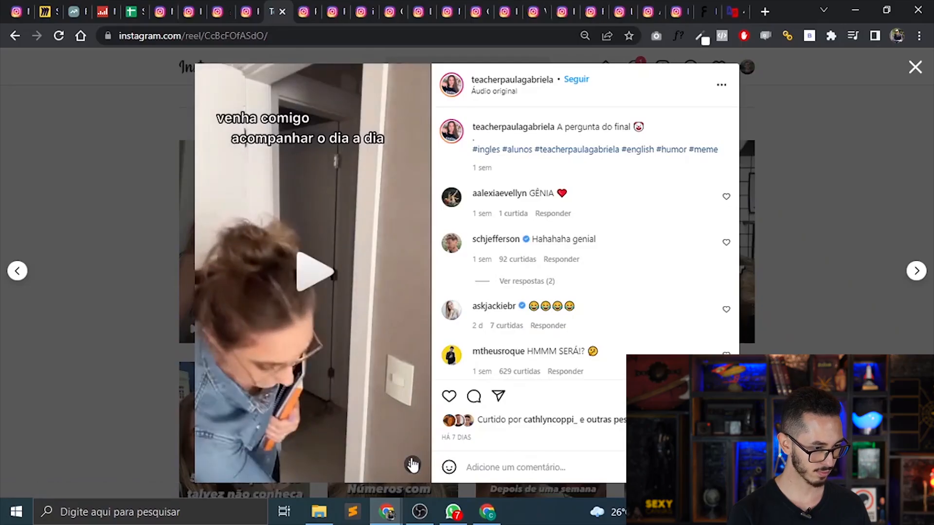
left_click(406, 442)
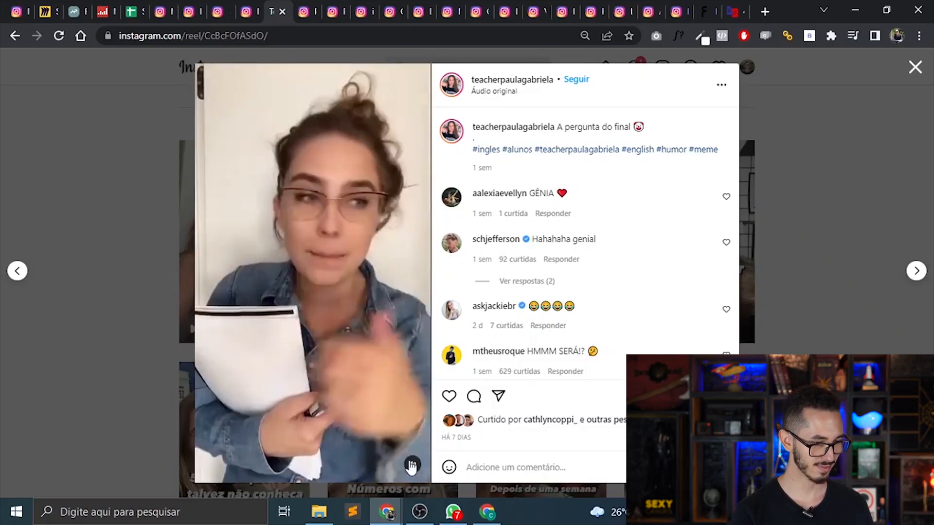
left_click(178, 328)
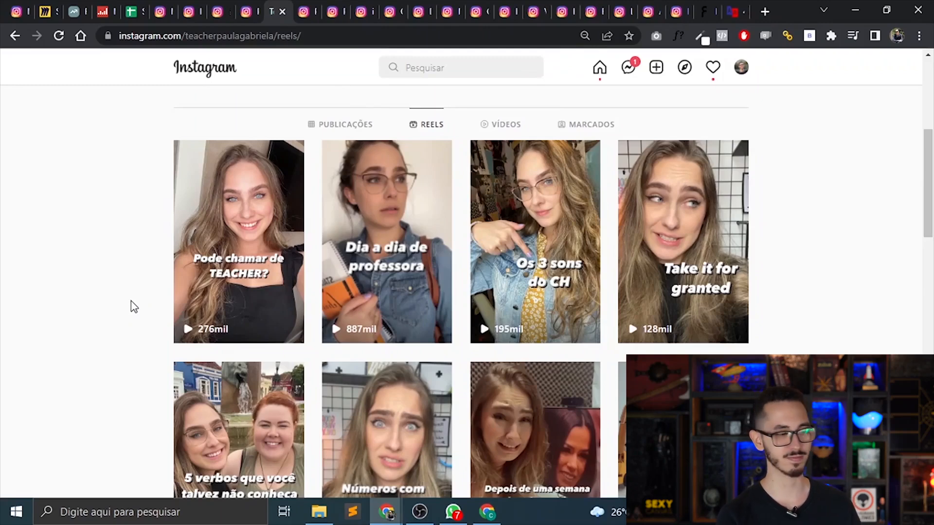
Append 'Reels com bastidores de "um dia de um professor de inglês"' to the Diversão cell in the spreadsheet.
left_click(114, 10)
left_click(136, 7)
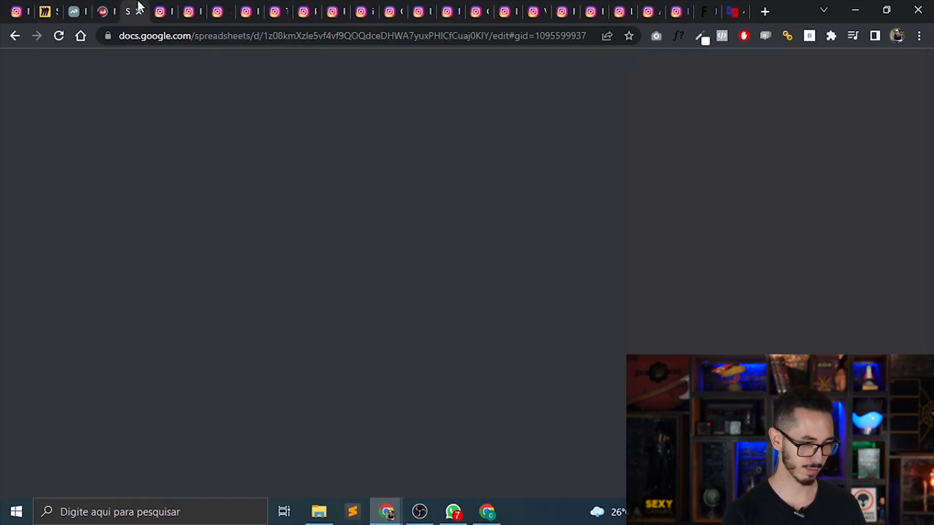
double_click(413, 400)
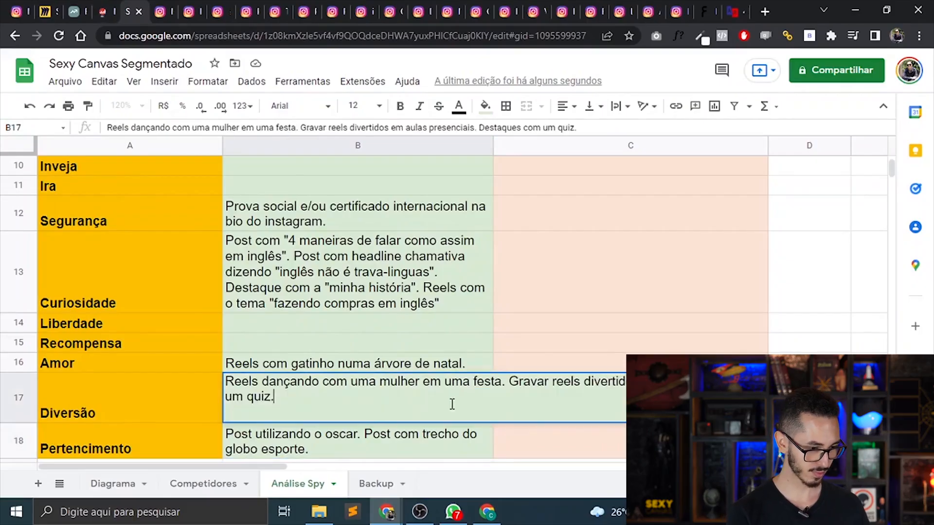
type("Reels com bastidores ")
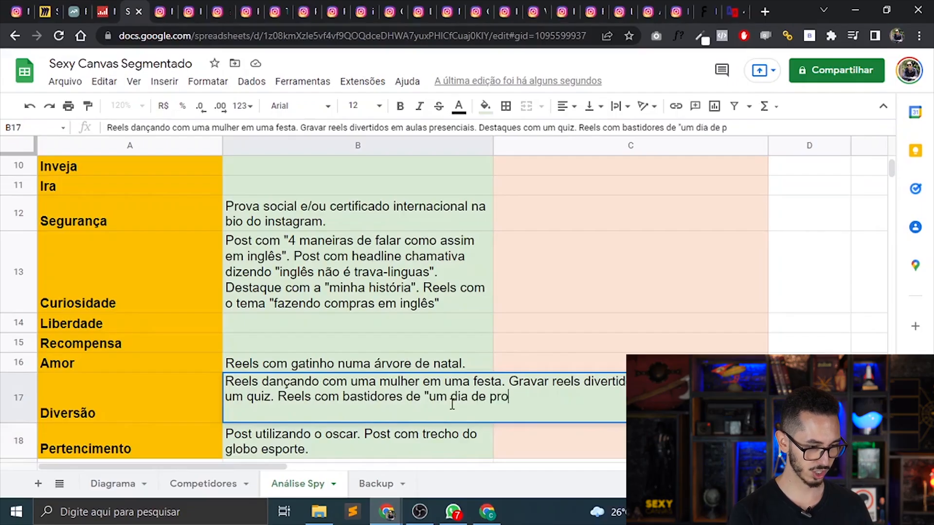
type("de \"um dia de um p")
key("BackSpace")
type("um professor de ingl")
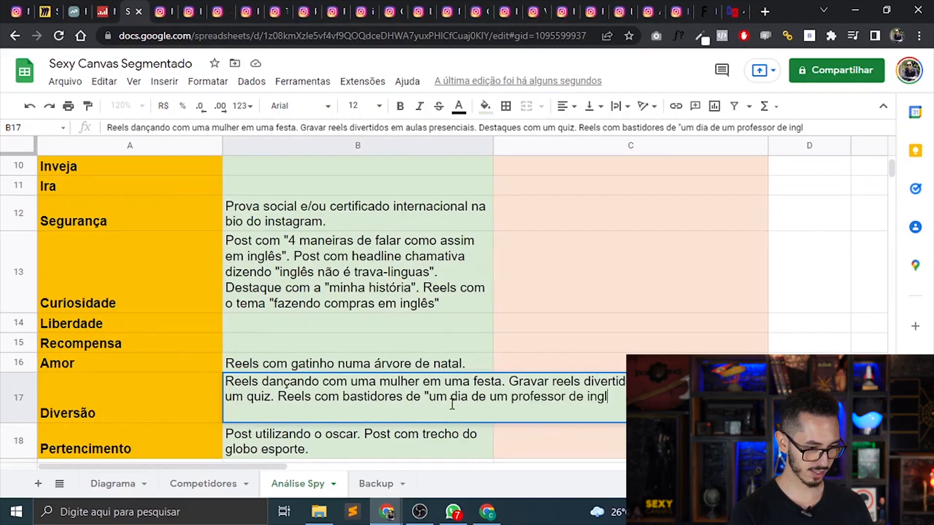
type("ês\"")
key("Return")
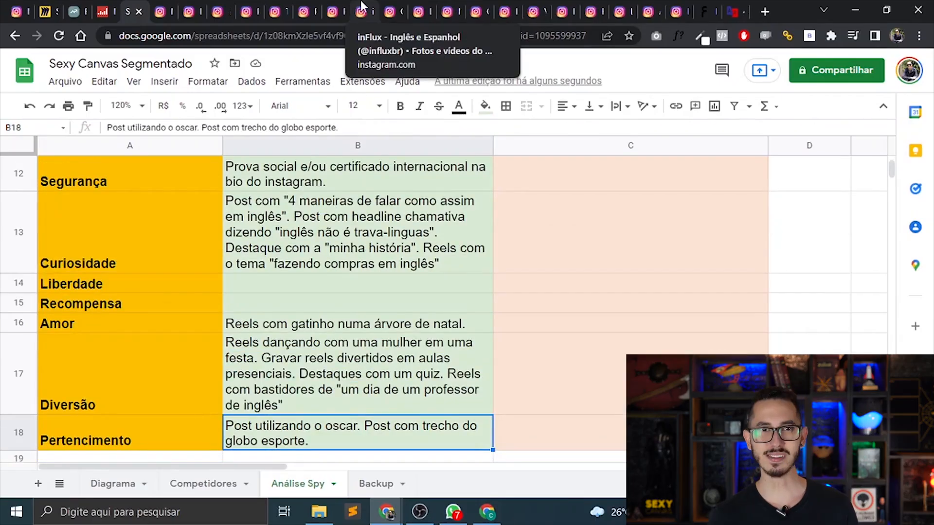
Review the prof.kenny Instagram posts and append "Post divulgando as facilidades do seu aplicativo" to the Preguiça cell in column B of Análise Spy.
left_click(309, 7)
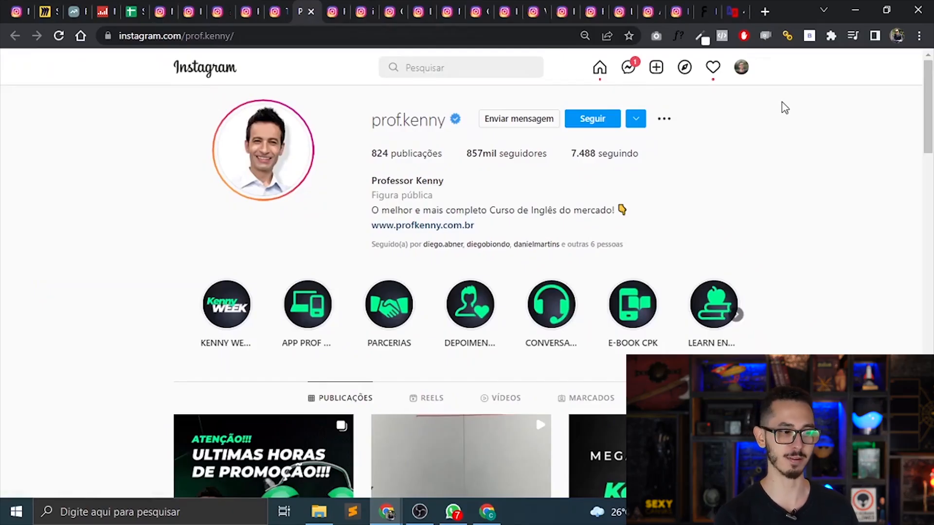
left_click_drag(932, 105, 931, 273)
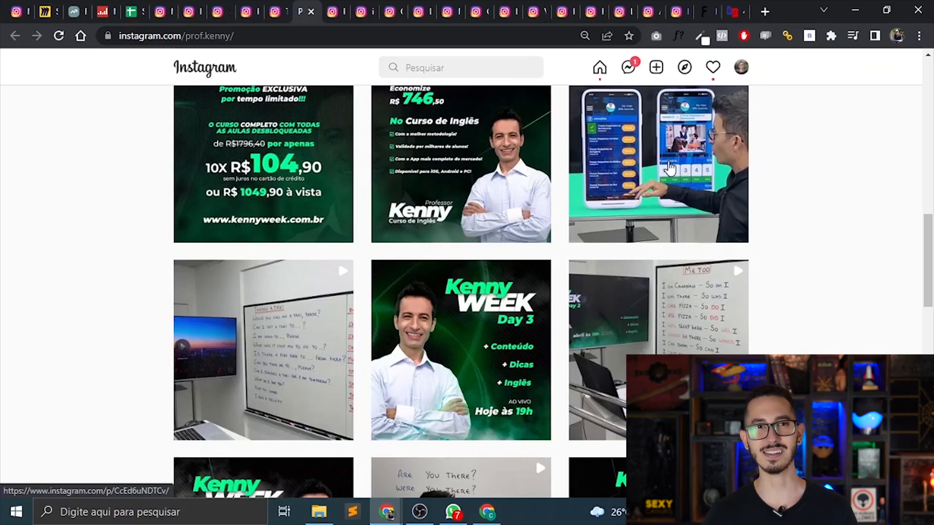
left_click(140, 7)
key("Up")
key("Up")
key("Up")
key("Up")
key("Up")
key("Up")
key("Up")
key("Up")
key("Up")
key("Up")
key("Up")
key("Up")
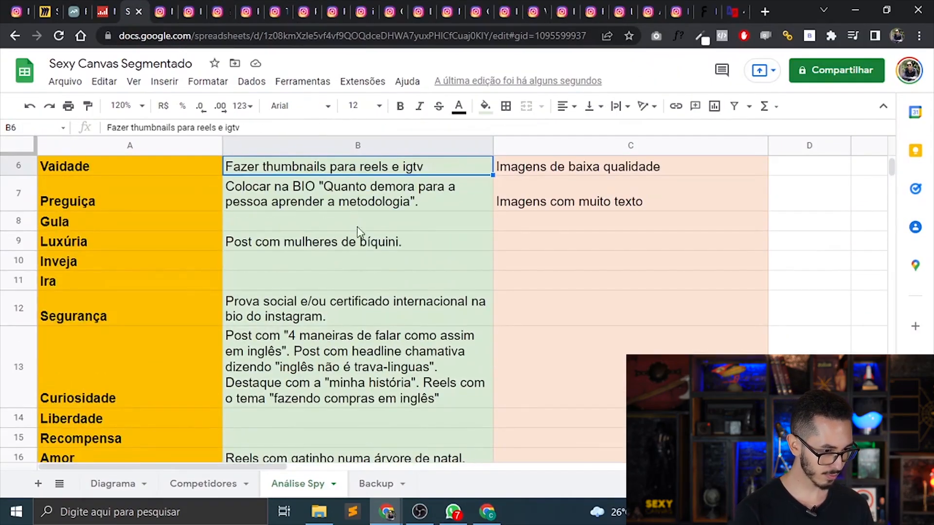
left_click(407, 181)
double_click(416, 186)
type("Post dov")
key("BackSpace")
key("BackSpace")
type("ilg")
key("BackSpace")
type("vulgando as f")
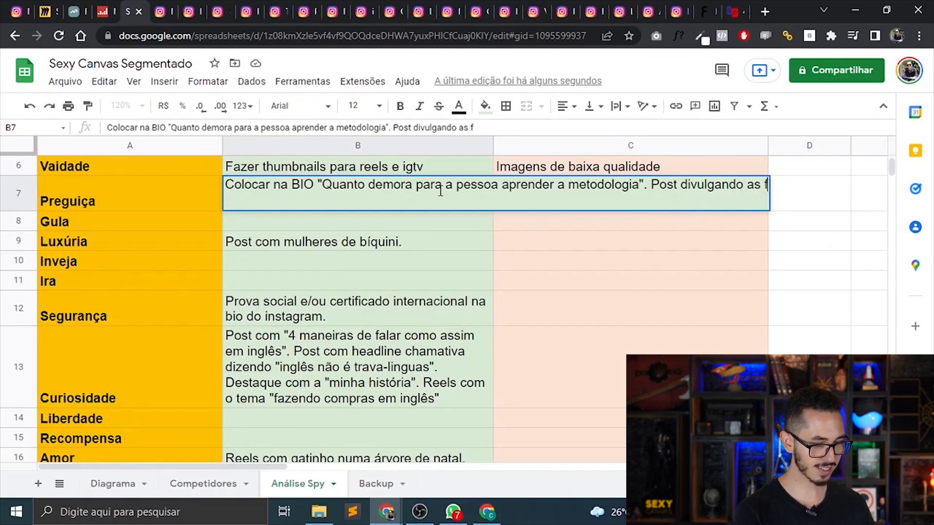
type("acilidades do s")
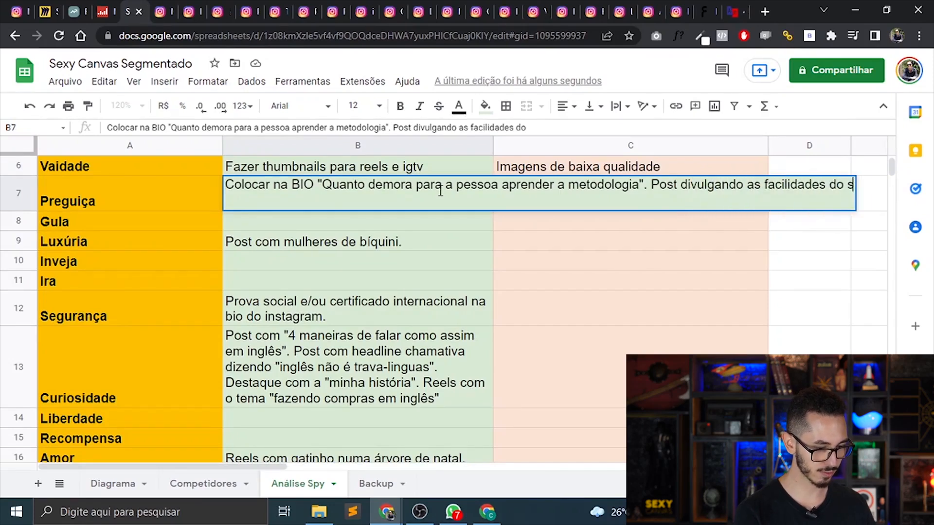
type("eu aplicativo\".")
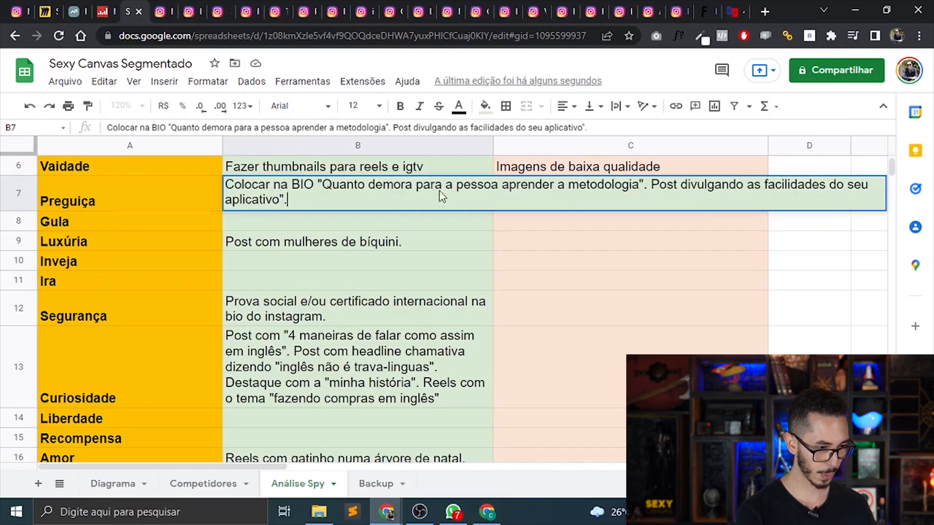
key("Return")
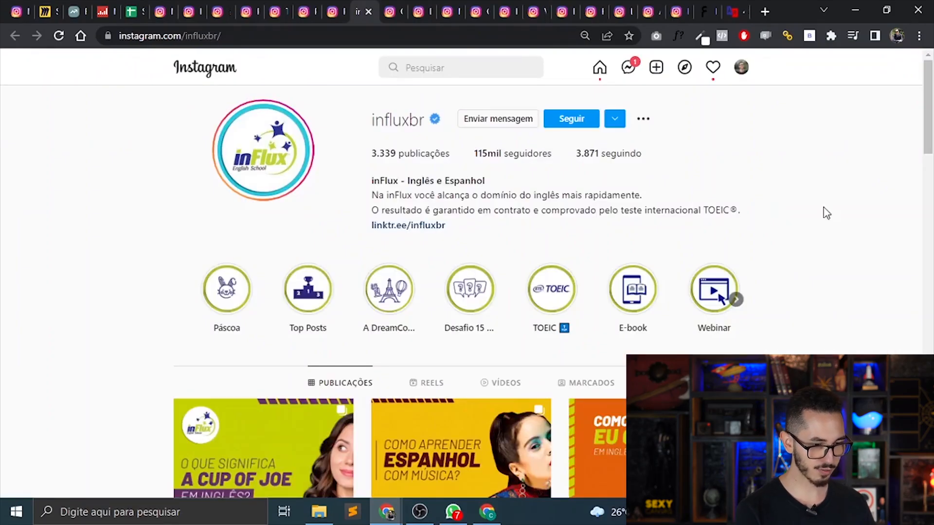
Skim the influxbr Instagram profile, browse be.lingue's posts, and view and close the "como aprender inglês de verdade" post.
mouse_move(931, 143)
left_mouse_down()
mouse_move(932, 220)
mouse_move(932, 143)
left_mouse_up()
left_click(419, 11)
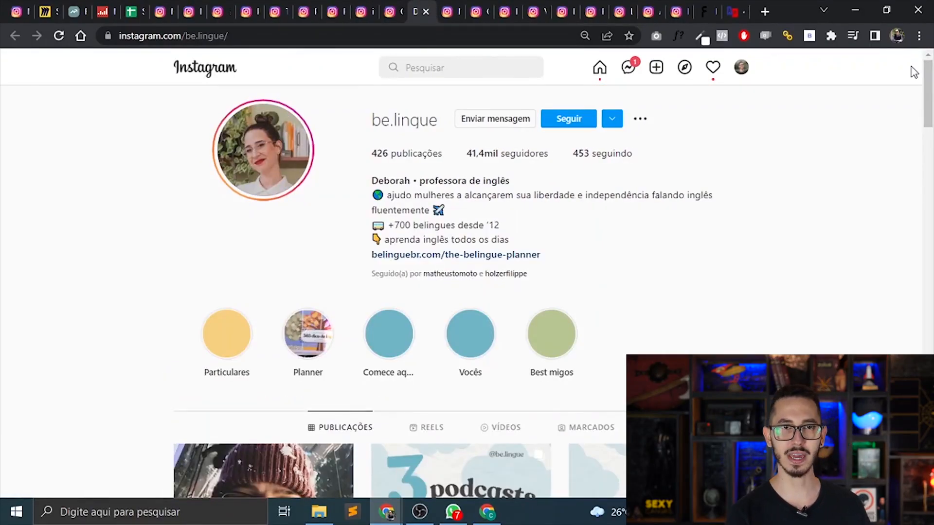
left_click_drag(913, 78, 927, 130)
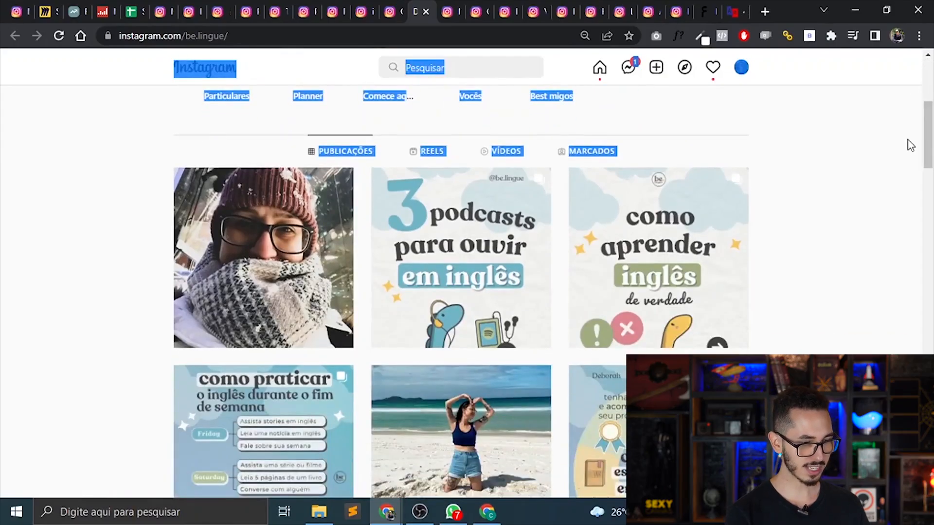
left_click(910, 145)
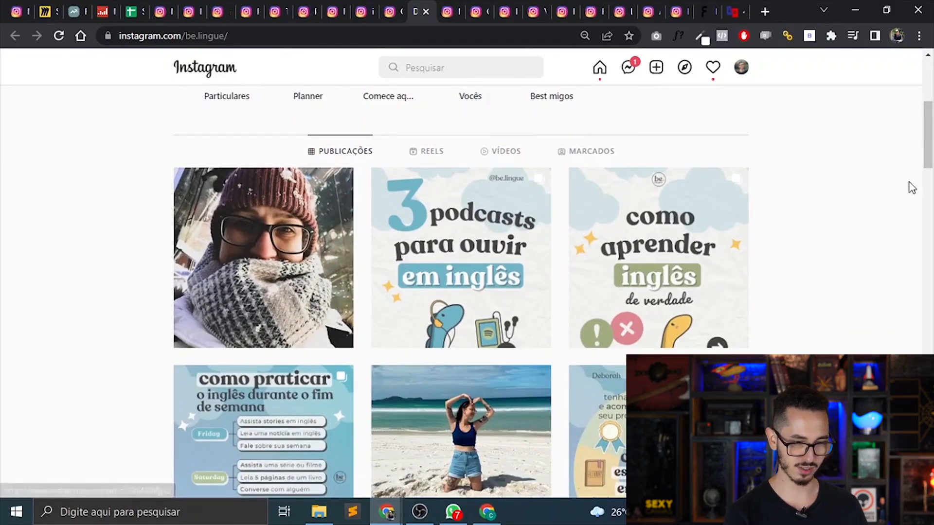
scroll(883, 188, "up", 1)
left_click(693, 323)
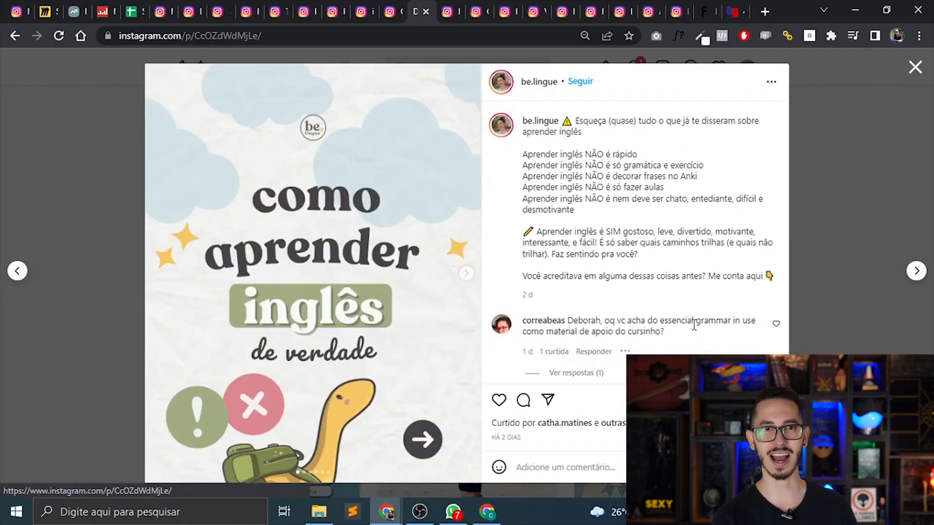
key("Escape")
Browse be.lingue's reels, open "3 sites com aulas de inglês GRATUITAS", and pause it.
left_click(431, 363)
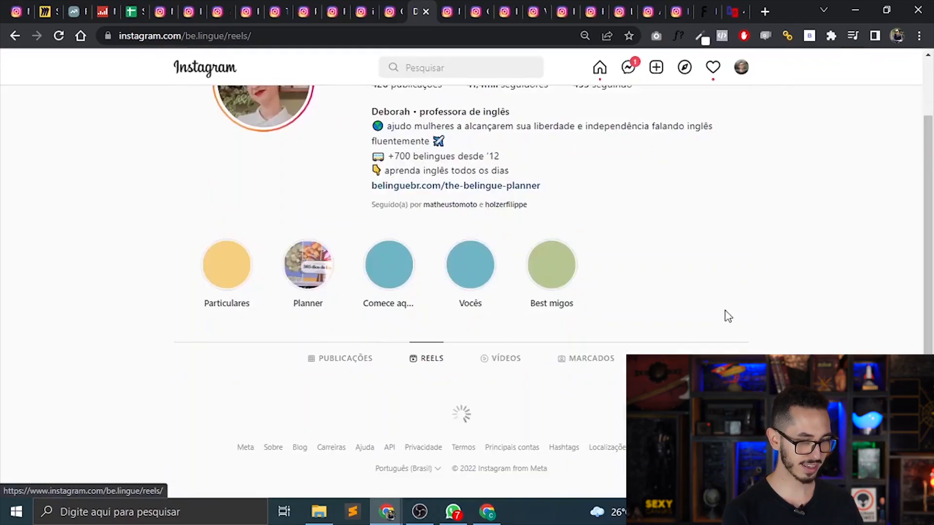
left_click_drag(932, 157, 931, 253)
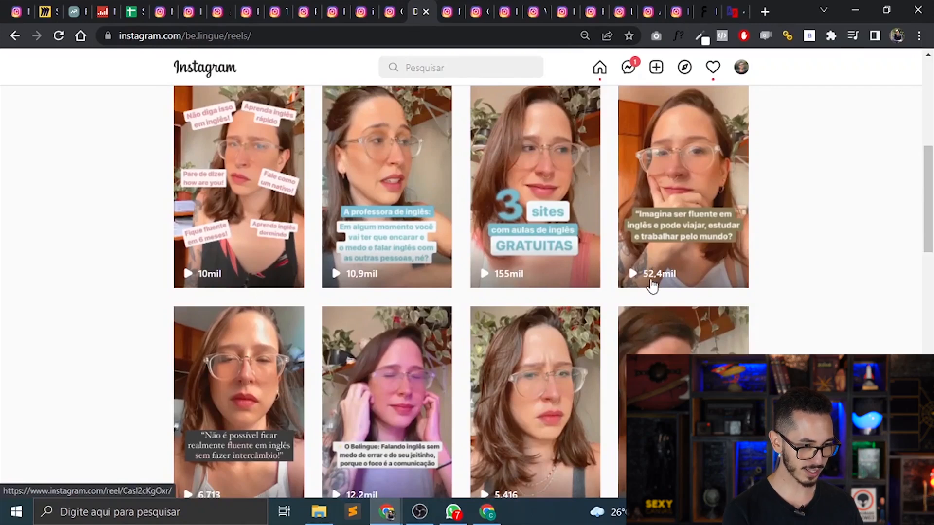
left_click(551, 256)
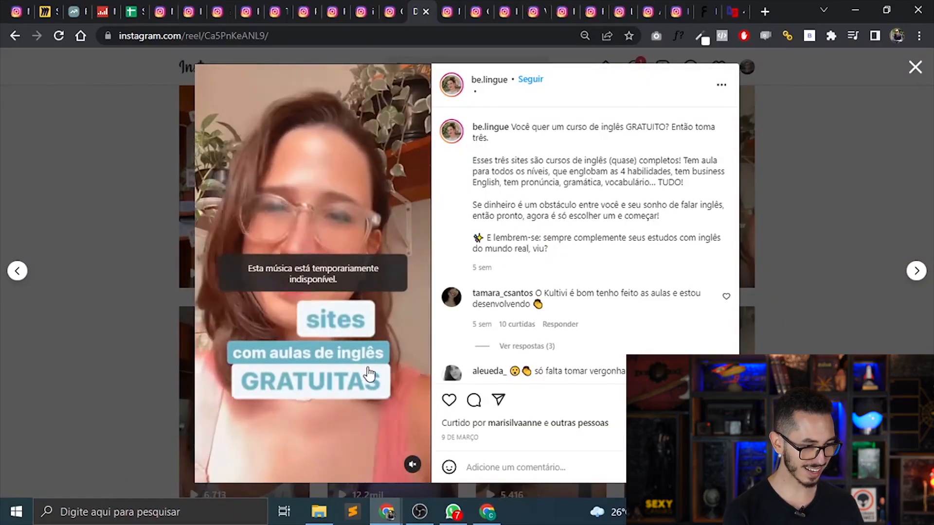
left_click(369, 374)
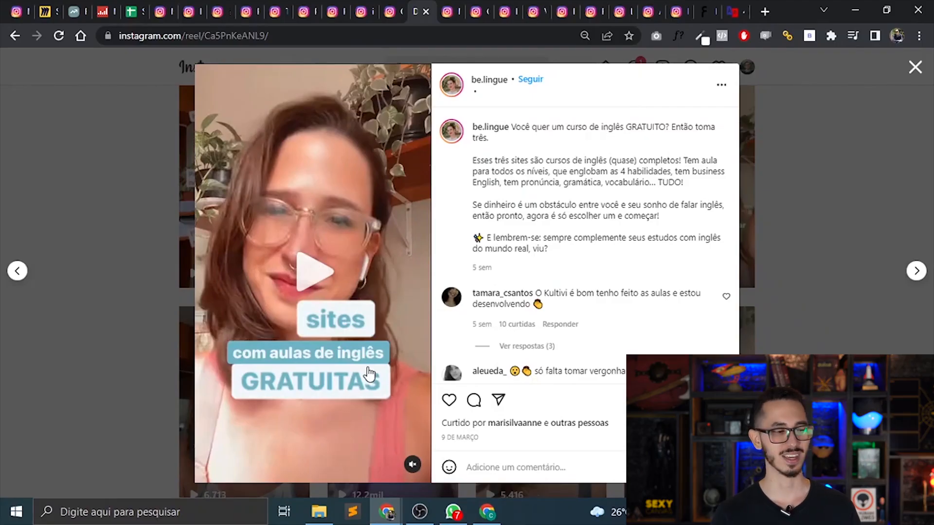
Copy the open reel's link into cell F2 under "Links de reels" in the Análise Spy sheet.
left_click(224, 36)
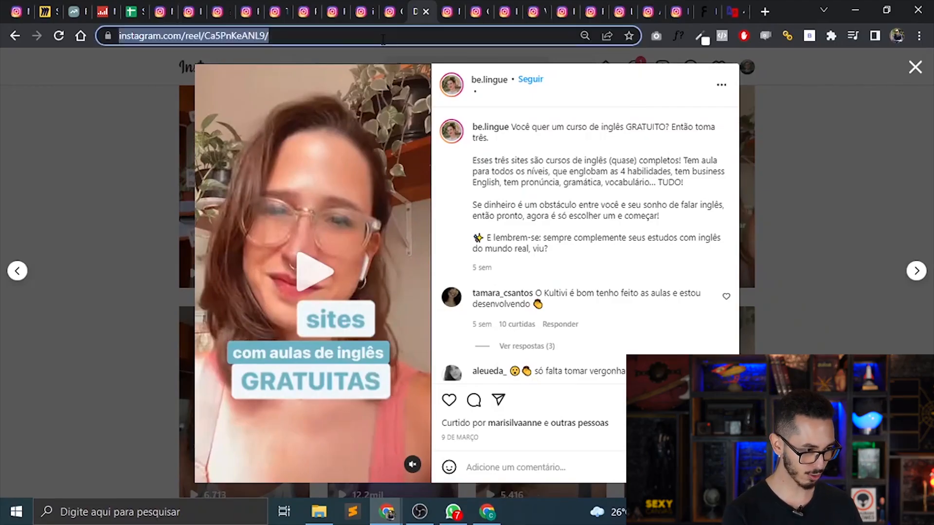
left_click(136, 7)
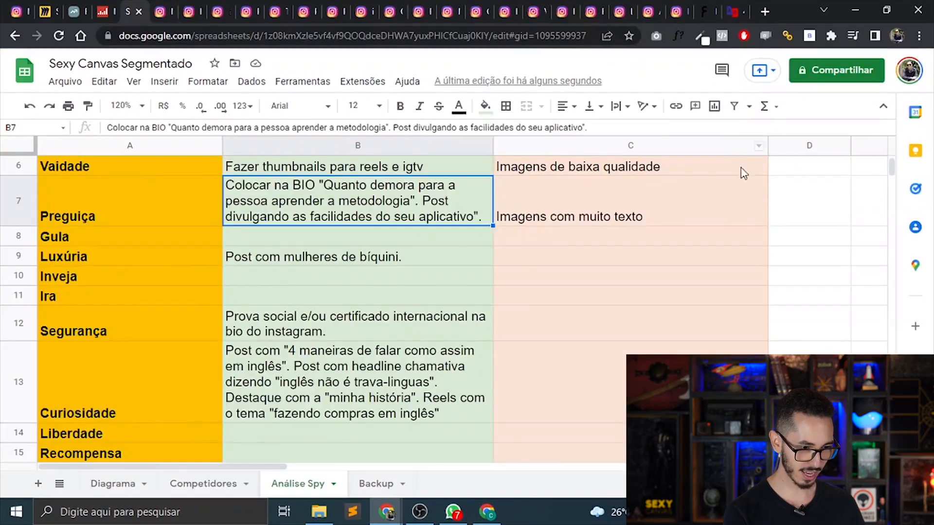
key("Right")
key("Up")
key("Up")
key("Up")
key("Up")
key("Up")
key("Up")
key("Right")
key("Right")
key("Right")
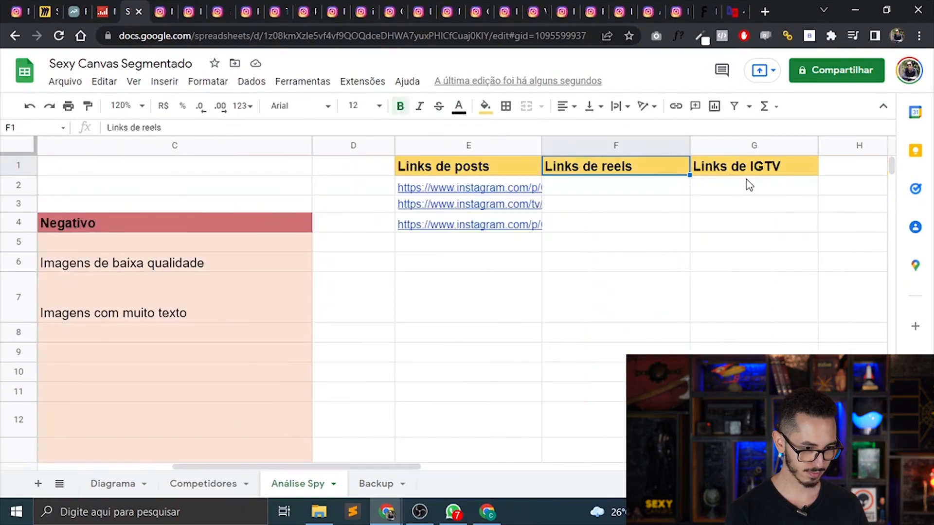
key("Down")
key("ctrl+v")
Enter "Reels com dicas de sites para ter aulas de inglês de graça." in the Ganância cell under Positivo.
key("Left")
key("Home")
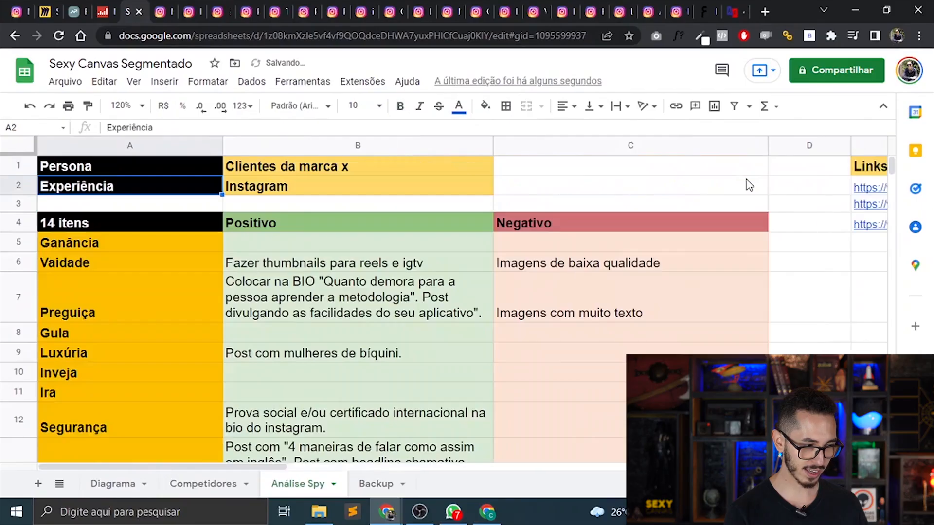
key("Down")
key("Down")
key("Right")
key("Down")
type("Reels com dic")
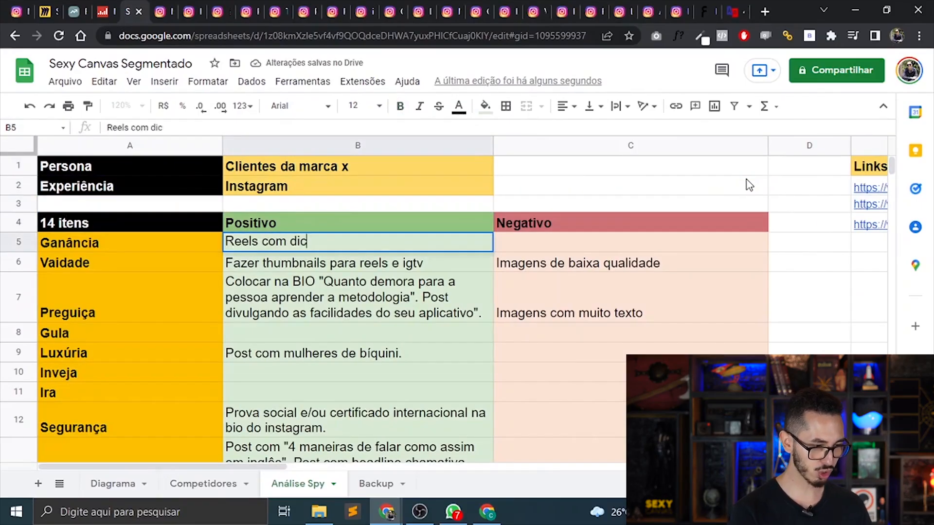
type("as de sites par")
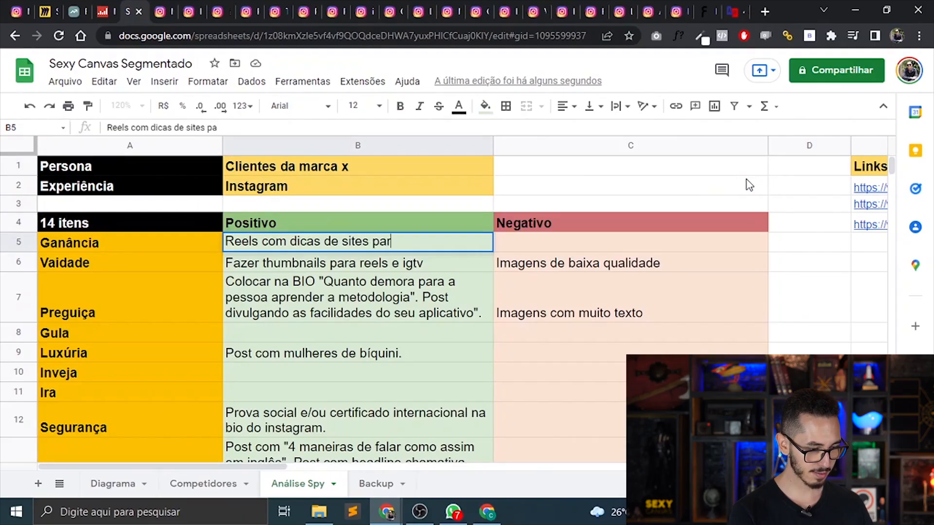
type("a ter aulas de inglês de")
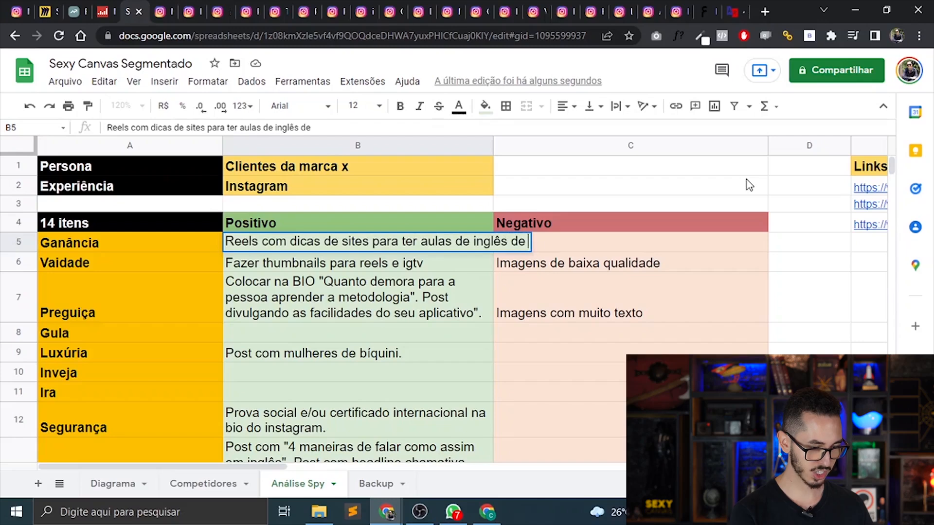
type("graça.")
key("Return")
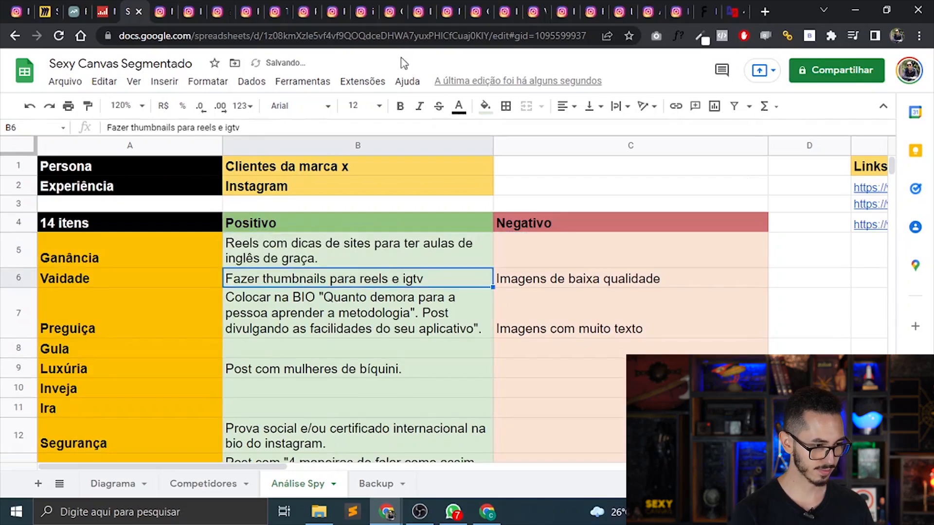
Go to the tiadoingles Instagram profile for review.
left_click(455, 7)
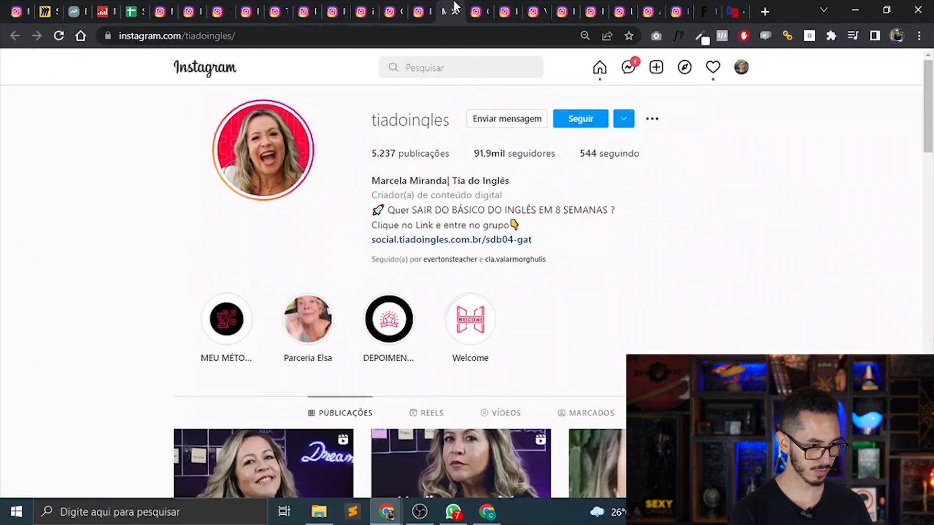
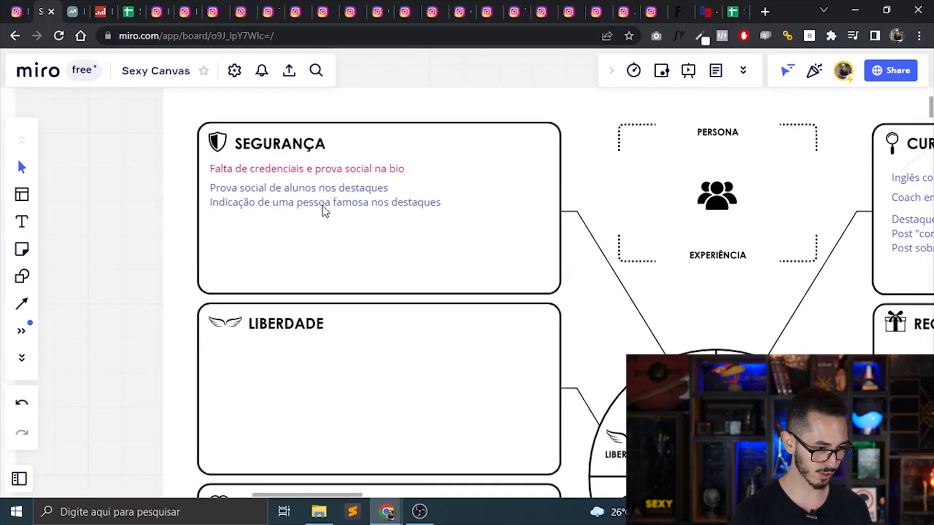
Add the text "Modificar a bio inserindo credenciais e número de alunos" to the Segurança box of the blank Sexy Canvas.
key("ctrl+minus")
key("ctrl+minus")
left_click_drag(335, 221, 402, 514)
left_click_drag(467, 219, 460, 350)
key("ctrl+plus")
key("ctrl+plus")
key("ctrl+plus")
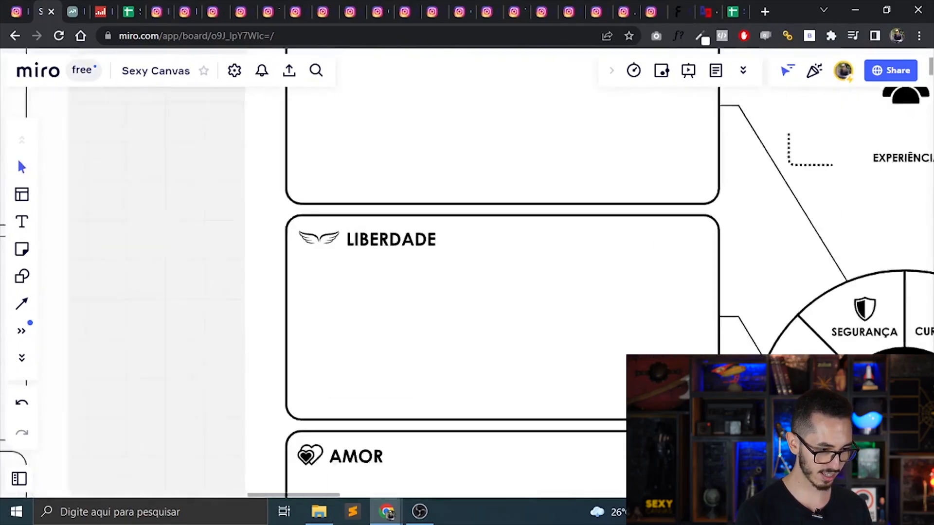
left_click_drag(467, 218, 455, 347)
double_click(284, 153)
type("Modif")
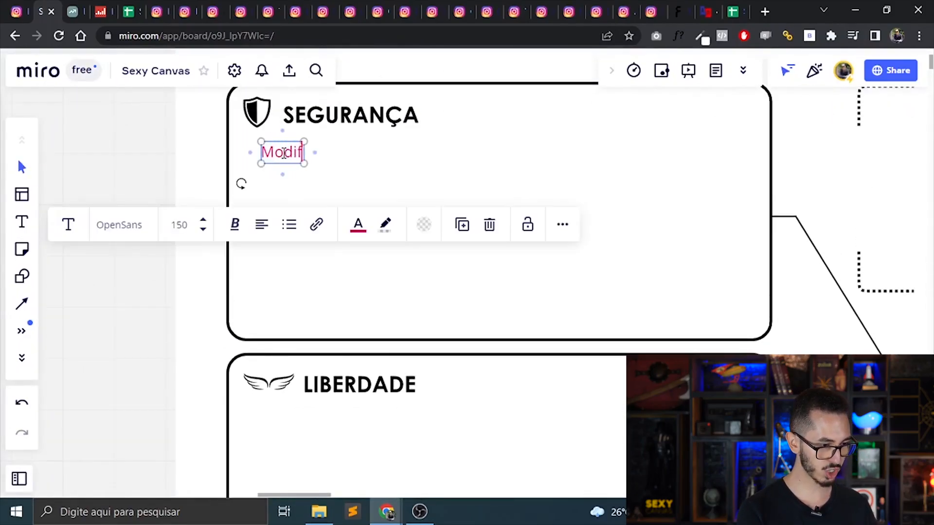
type("icar a bio inse")
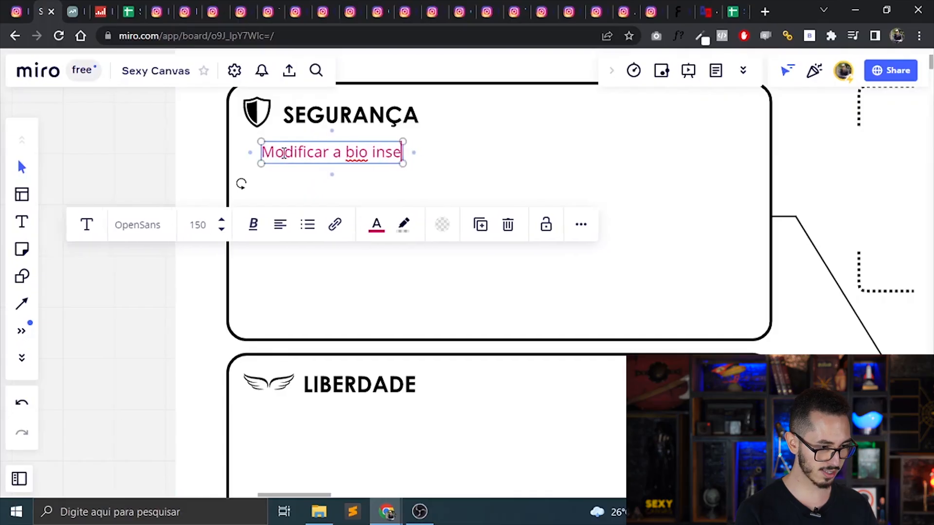
type("rindo credenciais e n")
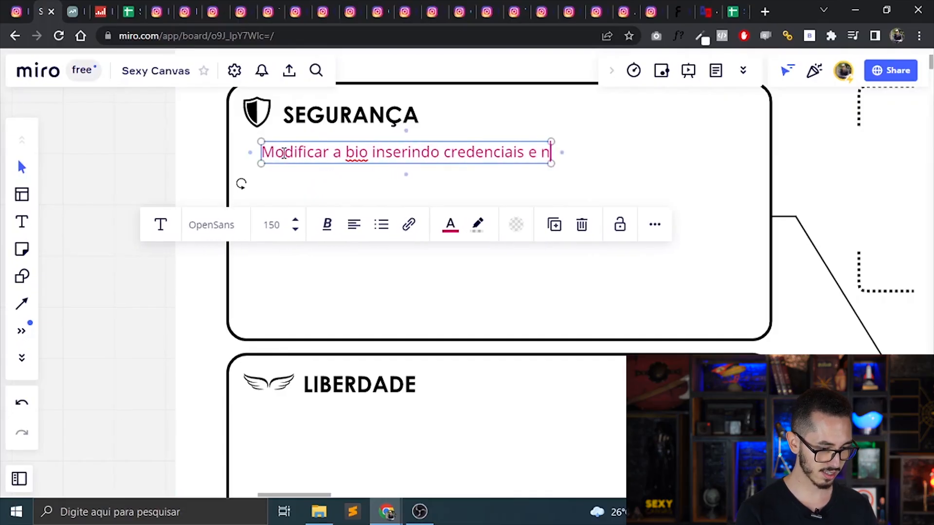
type("úmero de alunos")
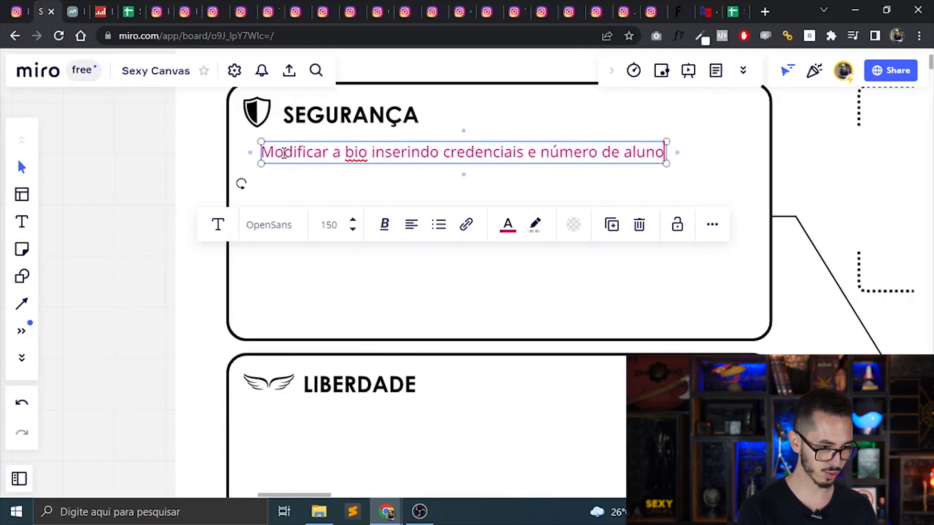
Recolour the new Segurança note from pink to indigo blue and shift it slightly to line up under the heading.
key("ctrl+a")
left_click(509, 234)
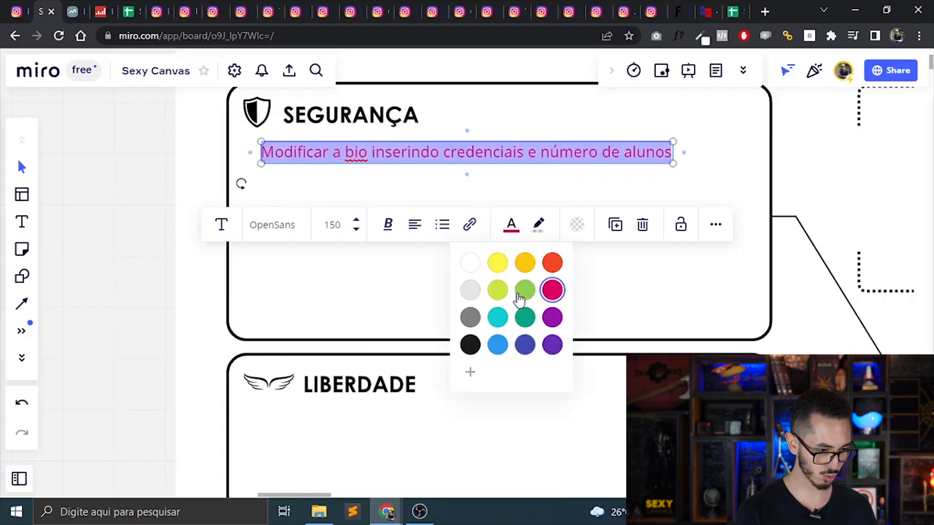
left_click(527, 344)
left_click(392, 187)
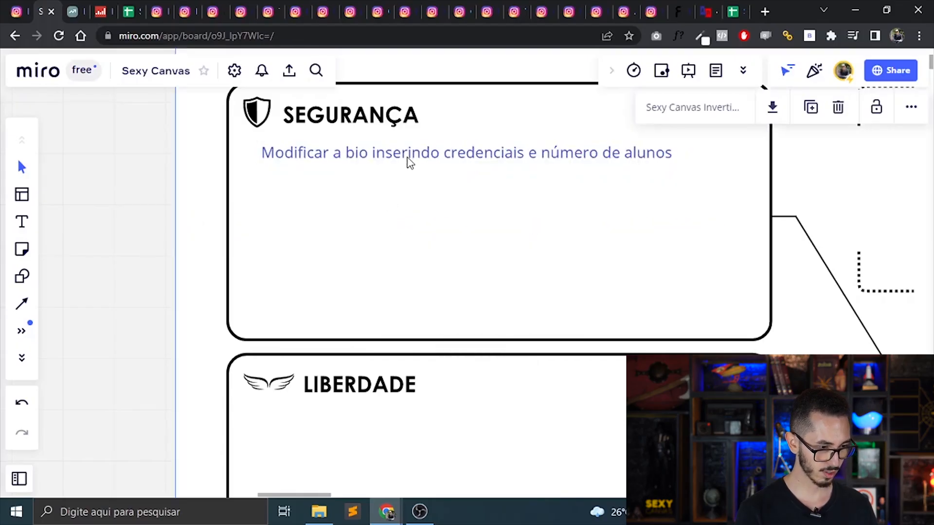
left_click(408, 158)
left_click_drag(408, 157, 398, 160)
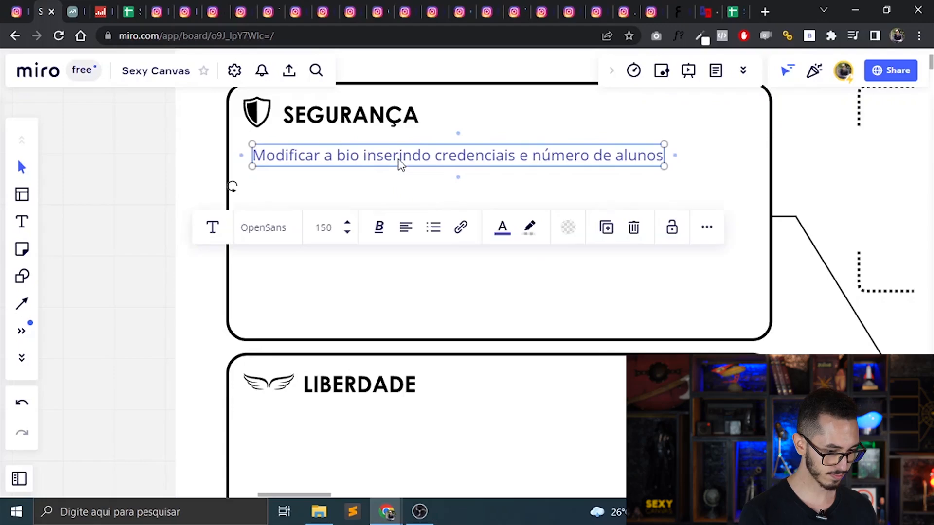
After checking the filled canvas's Vaidade notes, add "Desenvolver vídeos e thumbnails com uma estética mais premium" to the blank canvas's Vaidade box.
key("ctrl+minus")
key("ctrl+minus")
left_click_drag(340, 428, 871, 138)
key("ctrl+plus")
key("ctrl+plus")
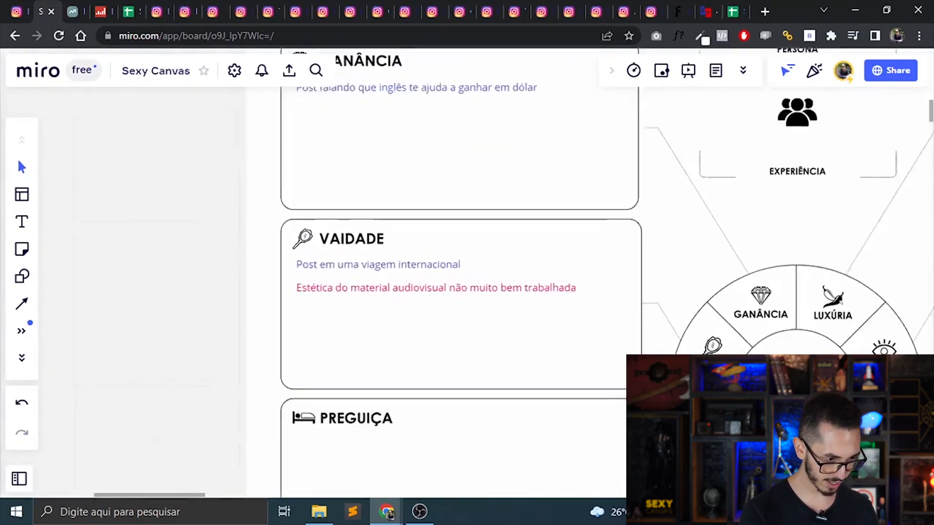
key("ctrl+plus")
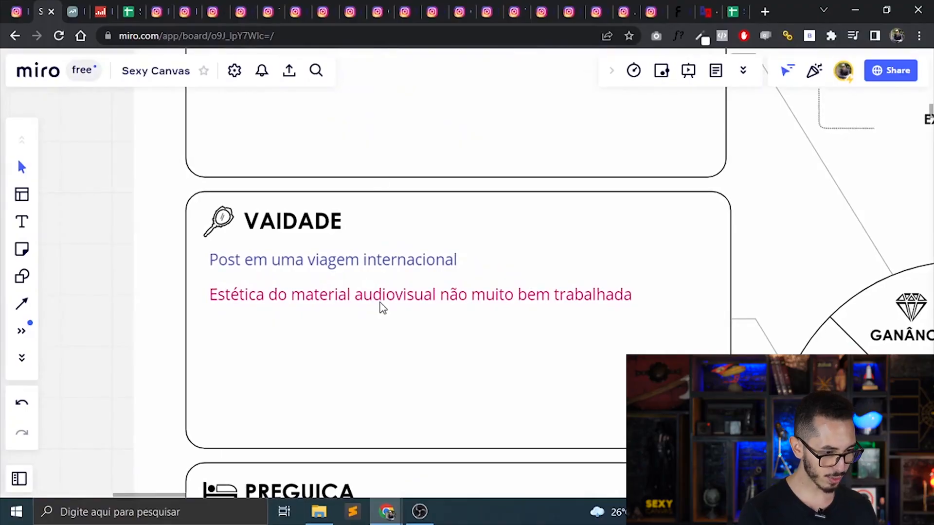
key("ctrl+minus")
key("ctrl+minus")
key("ctrl+minus")
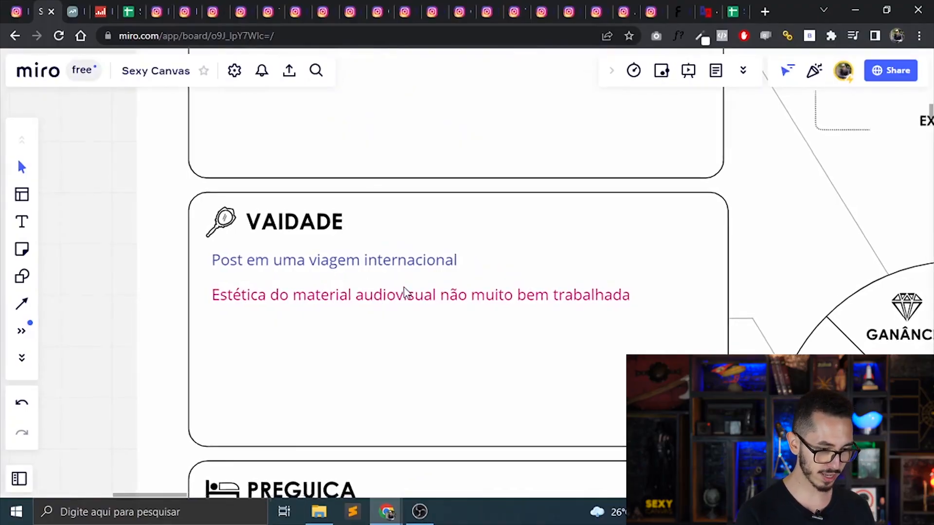
left_click_drag(402, 284, 484, 492)
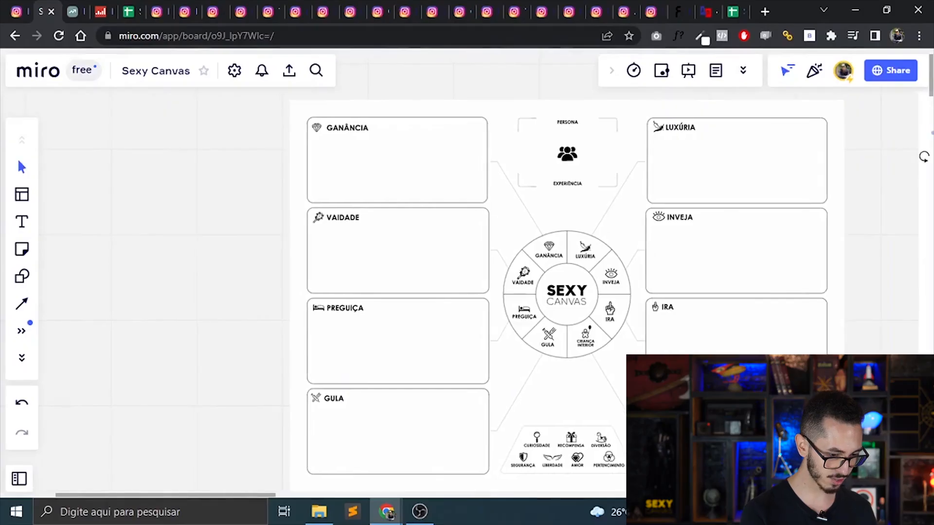
scroll(380, 234, "up", 5)
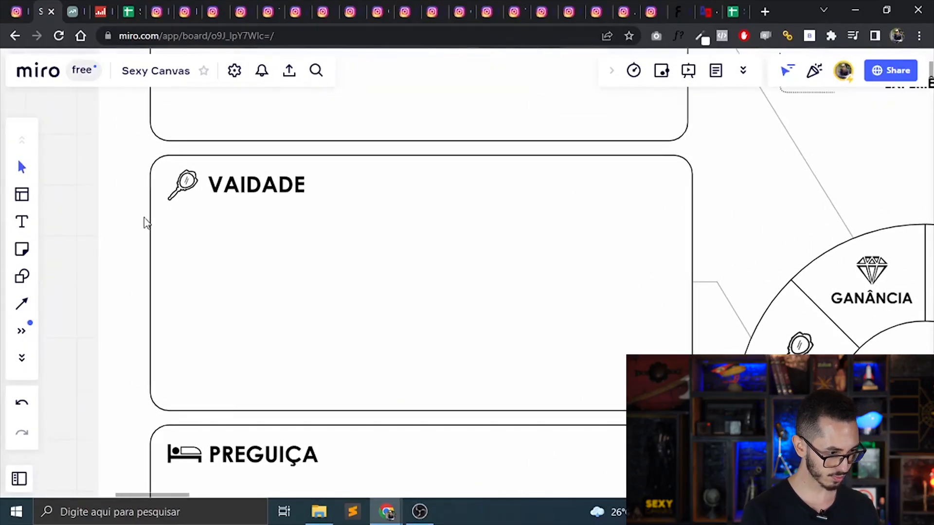
key("t")
left_click(180, 223)
type("Desev")
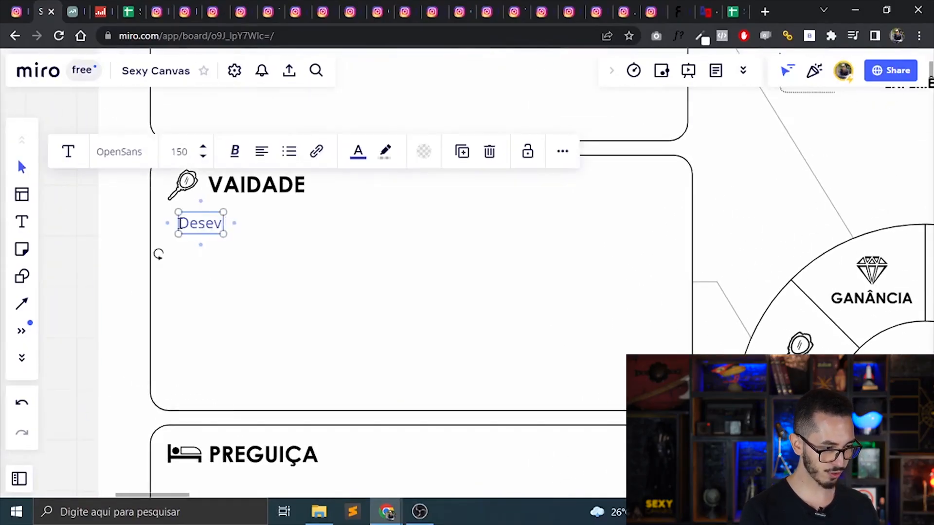
key("BackSpace")
type("nvolver vídeos e thu")
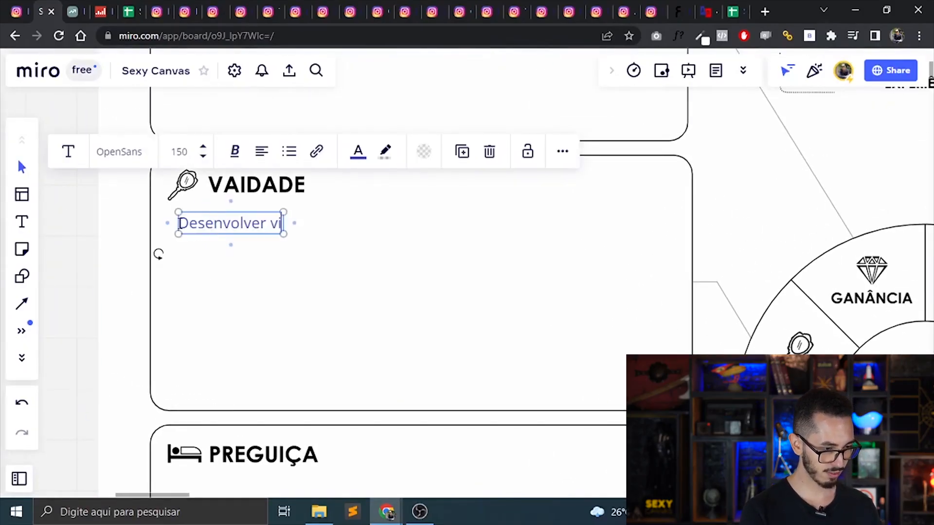
type("mbna")
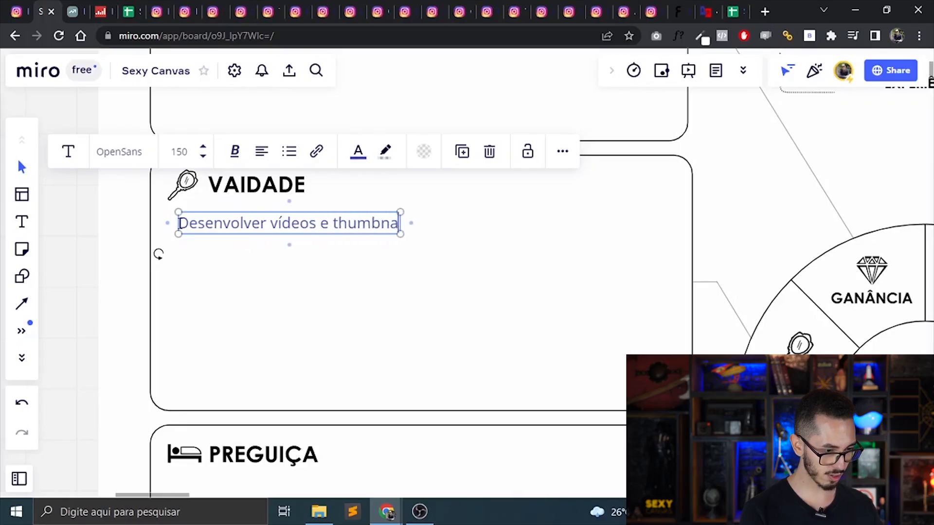
type("ils com uma e")
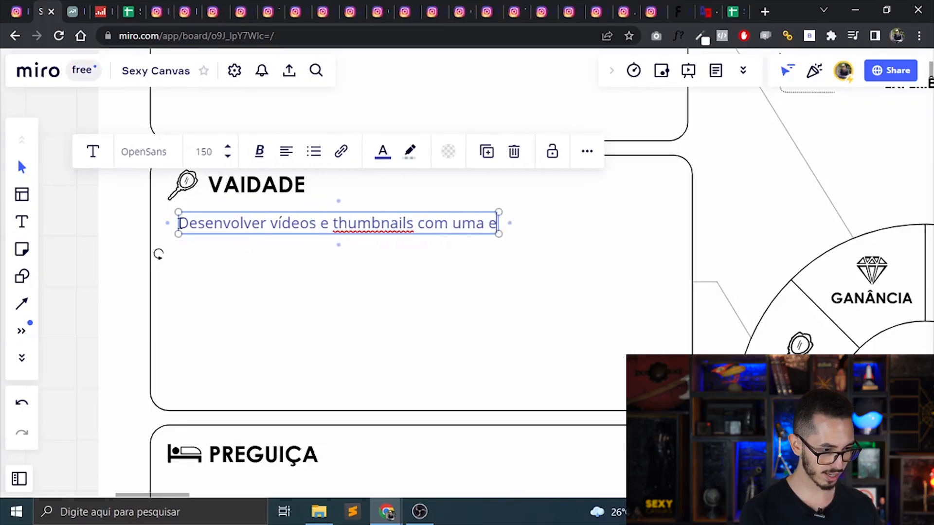
type("stética mais premium")
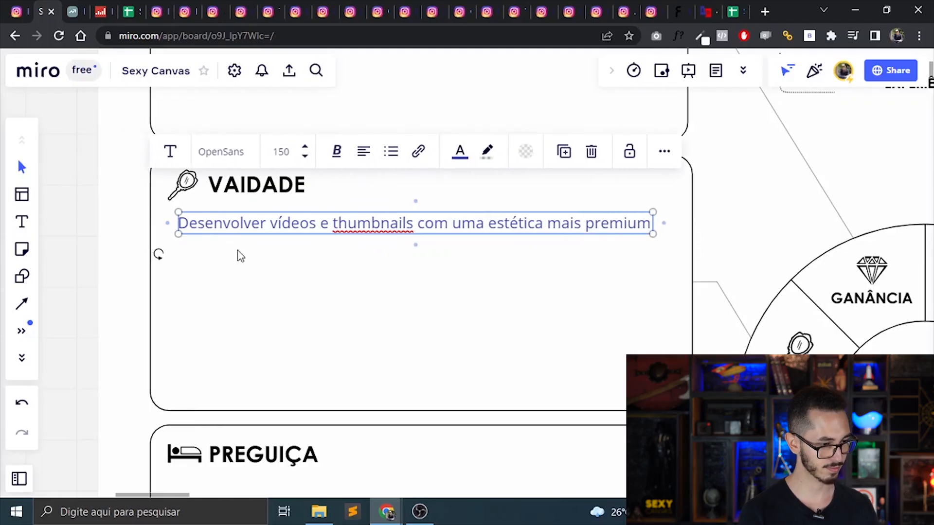
Shift the new Vaidade note slightly so it sits aligned beneath the heading, and deselect it.
left_click(244, 268)
left_click(270, 230)
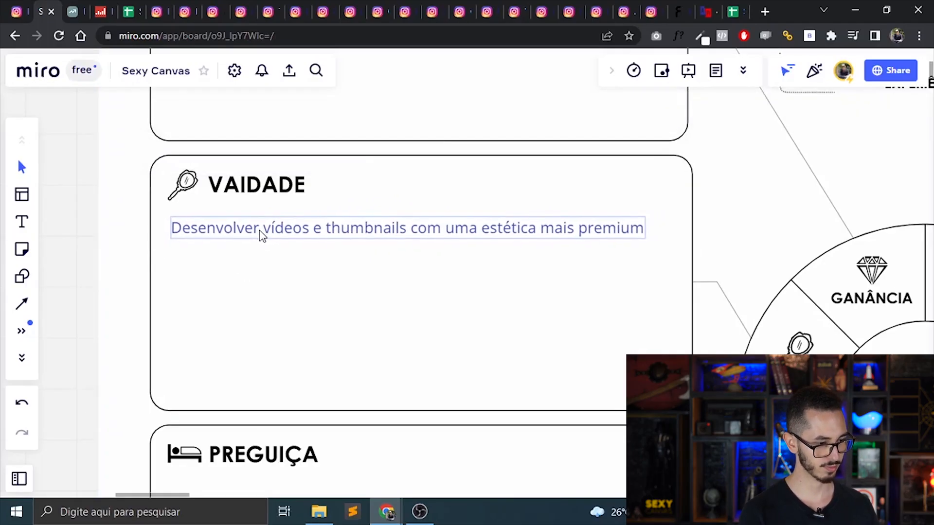
left_click(70, 260)
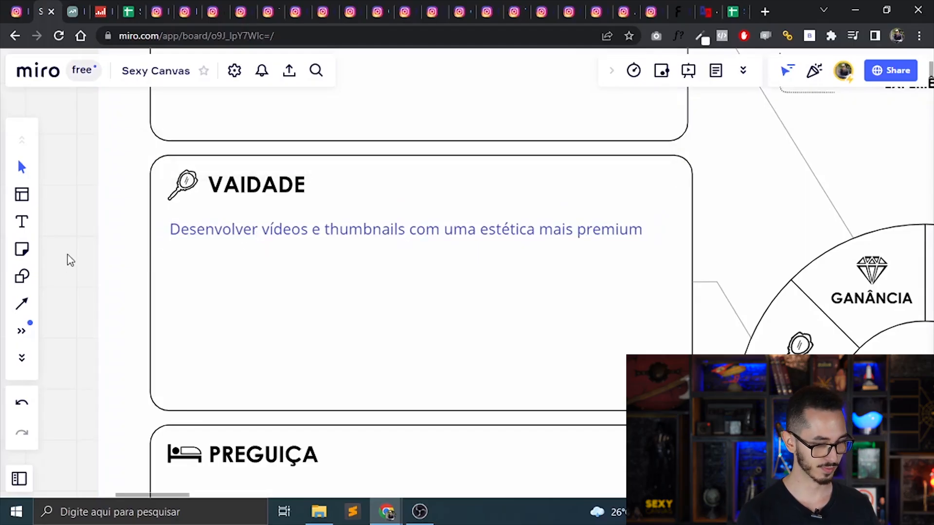
Correct the Gula note in the filled canvas to read "Comparação de comida brasileira vs comida americana".
key("ctrl+minus")
key("ctrl+minus")
key("ctrl+minus")
left_click_drag(736, 405, 624, 170)
scroll(467, 272, "down", 5)
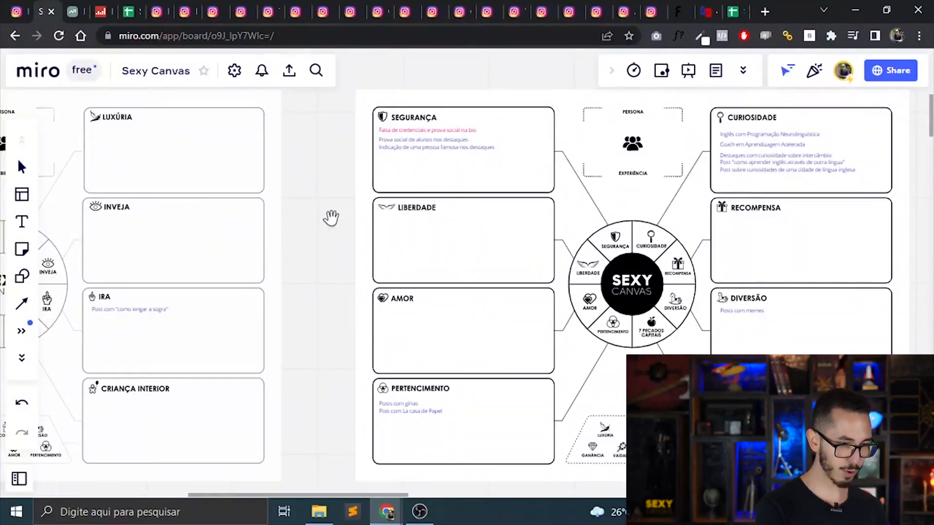
left_click_drag(329, 217, 903, 155)
scroll(416, 374, "up", 5)
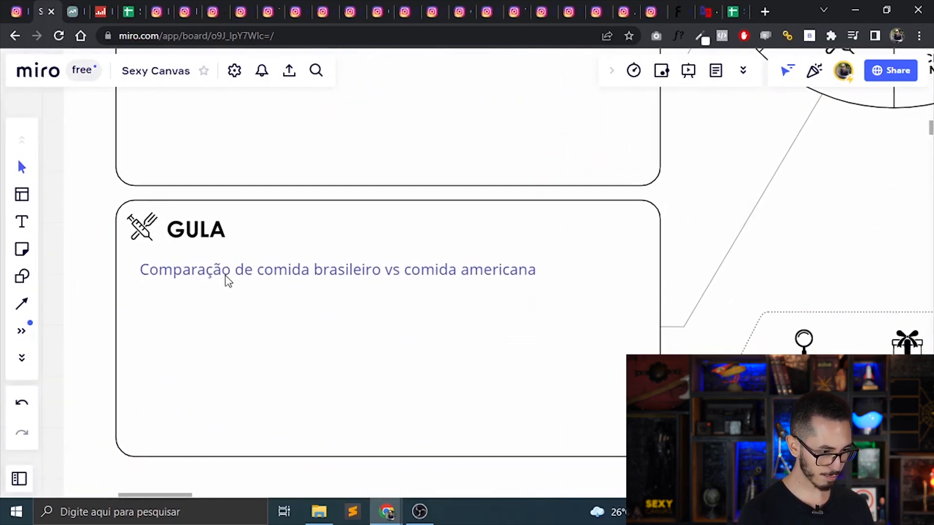
left_click(240, 278)
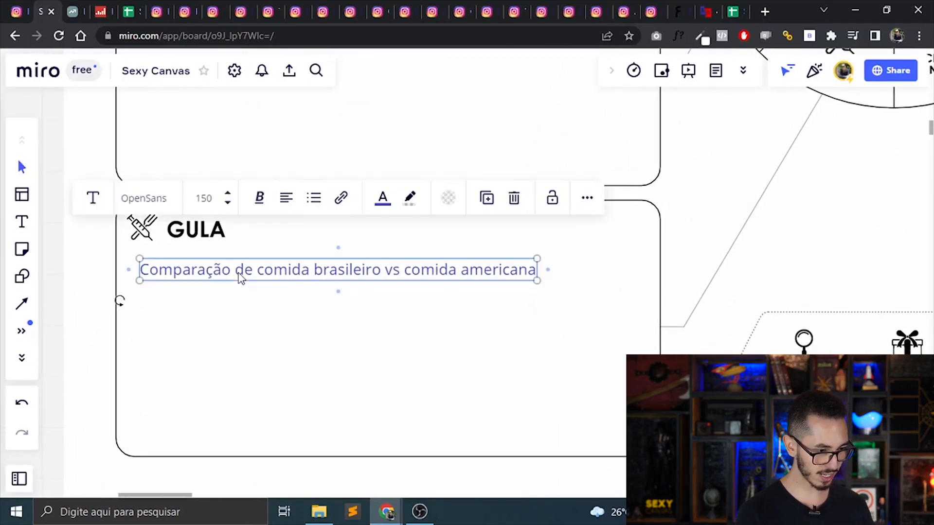
double_click(277, 275)
left_click(377, 267)
key("BackSpace")
type("a")
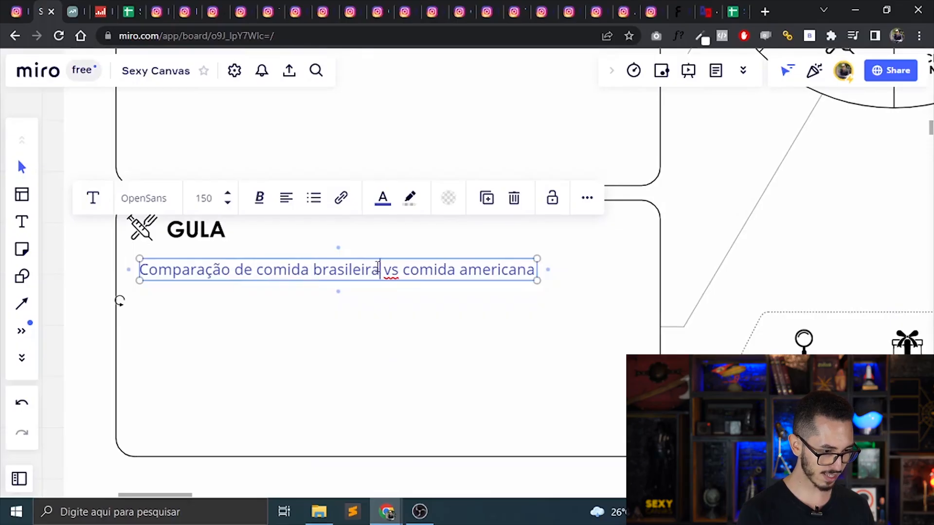
left_click(393, 357)
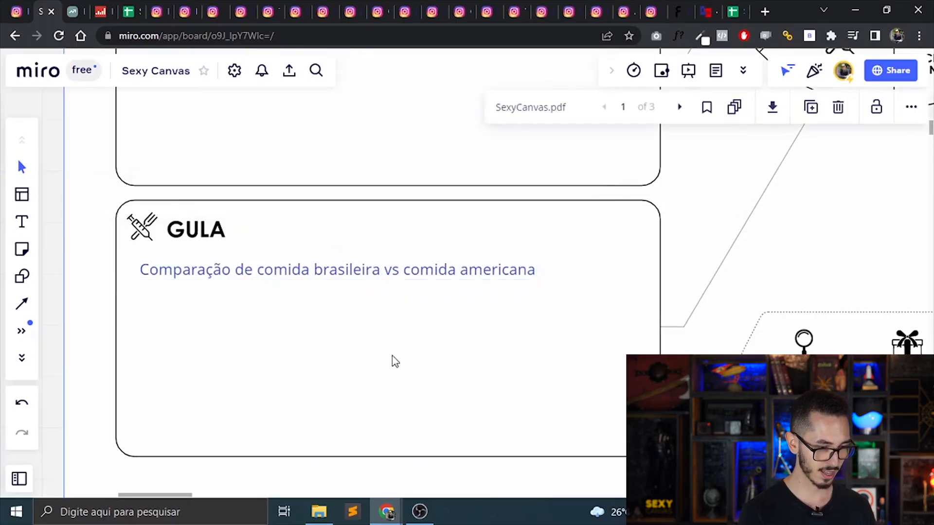
Add a note reading "Criar post comparando comidas brasileiras com comidas" to the Recompensa box of the blank Sexy Canvas.
key("ctrl+minus")
key("ctrl+minus")
key("space")
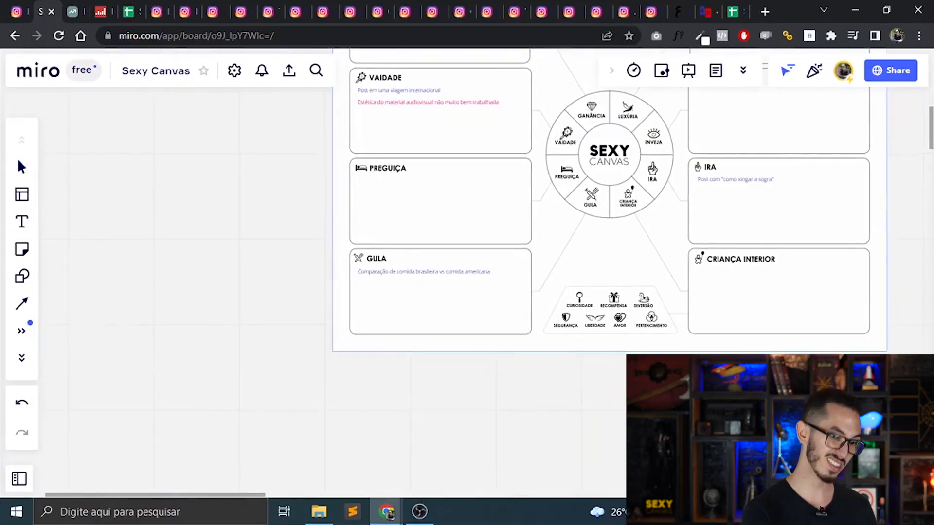
left_click_drag(418, 194, 169, 461)
left_click_drag(632, 146, 122, 472)
scroll(695, 233, "up", 5)
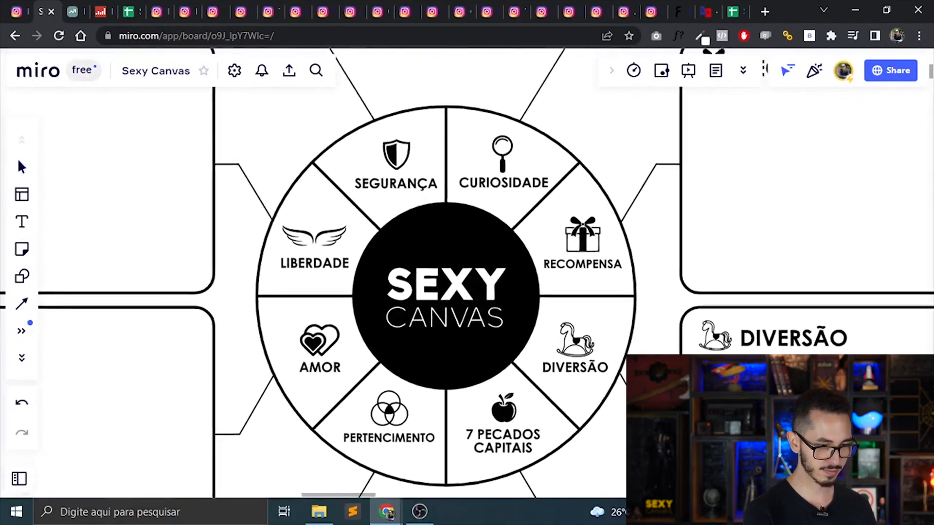
left_click_drag(534, 262, 518, 268)
key("t")
left_click(286, 201)
type("Cri")
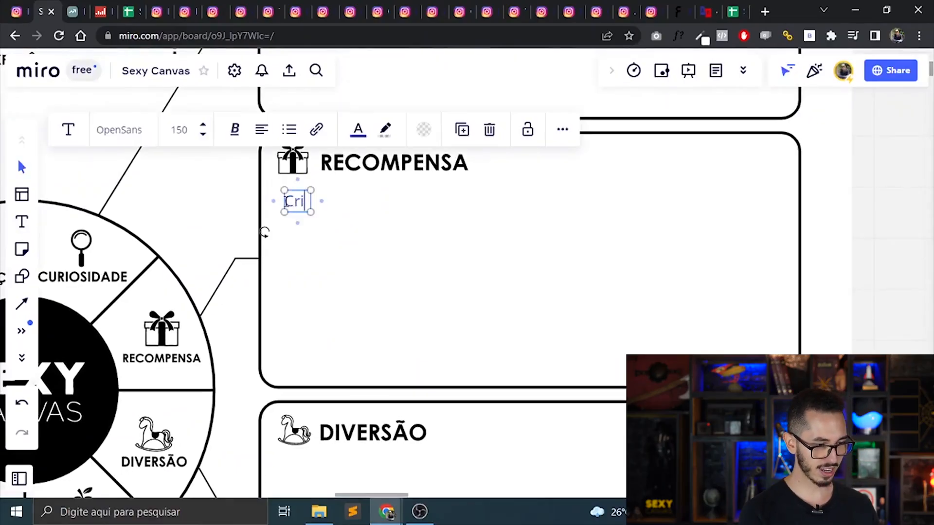
type("ar post compa")
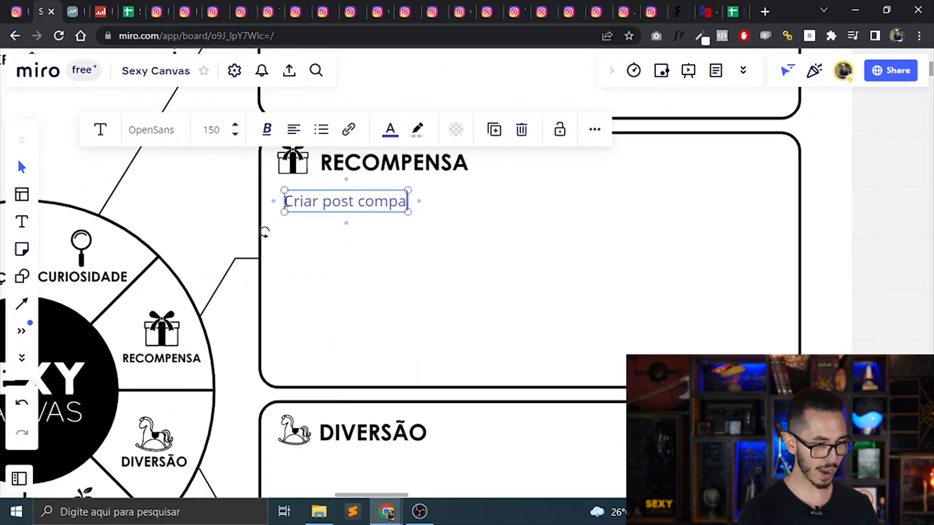
type("rando comidas ra")
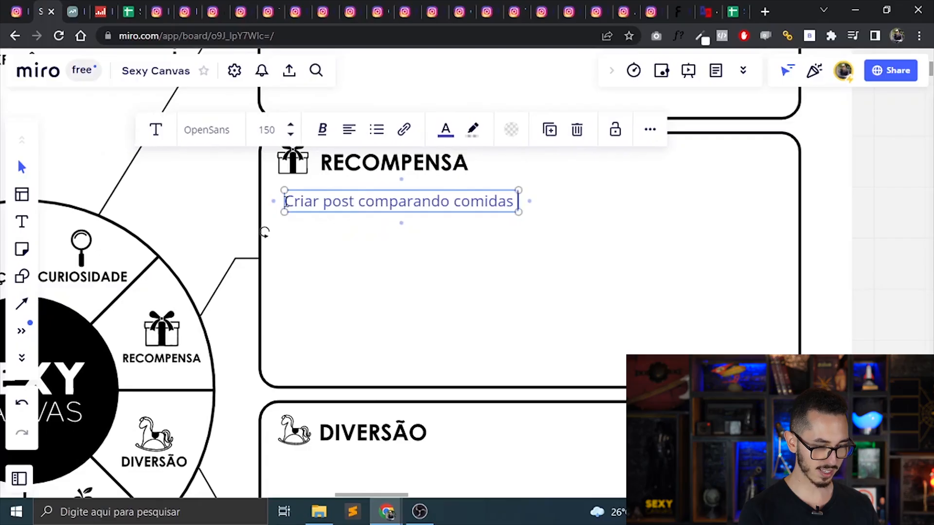
key("BackSpace")
key("BackSpace")
type("brasi")
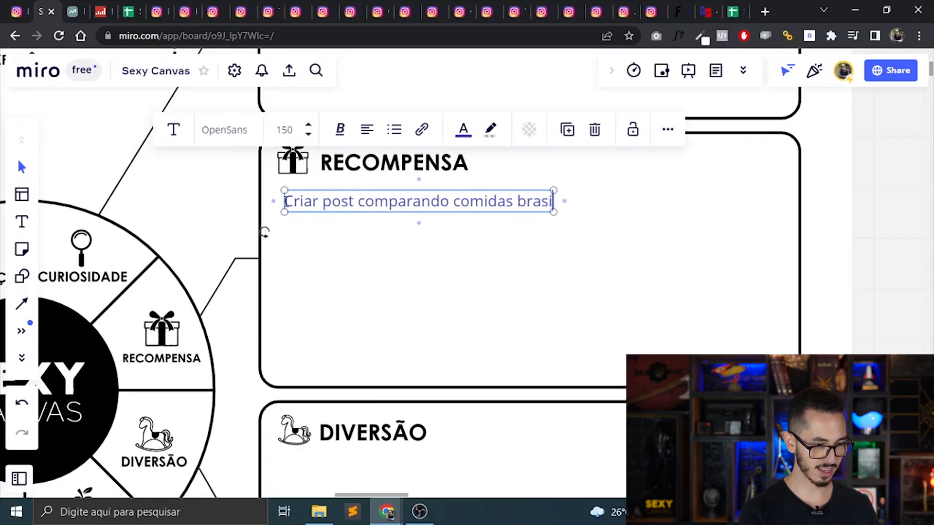
type("leiras com comidas americanas, e sortear")
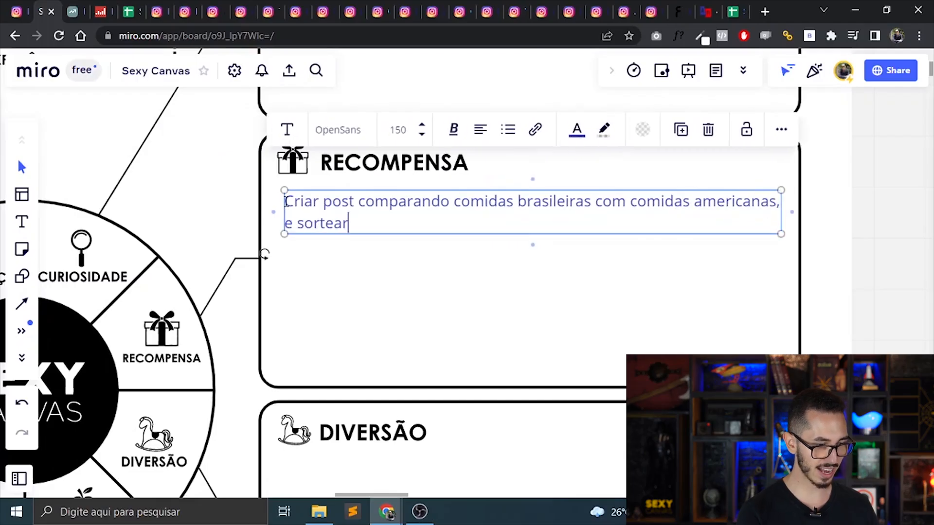
type(" um par")
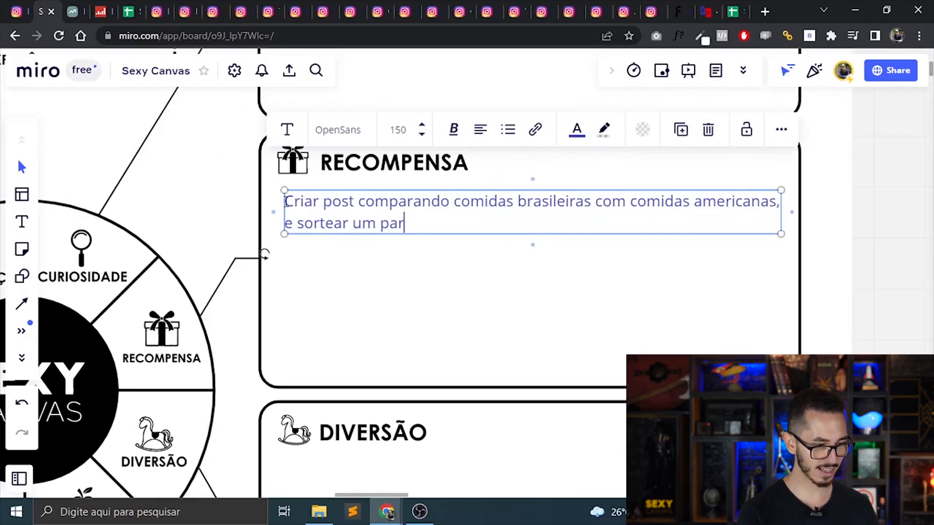
type(" de ingressos para um rodízio num ")
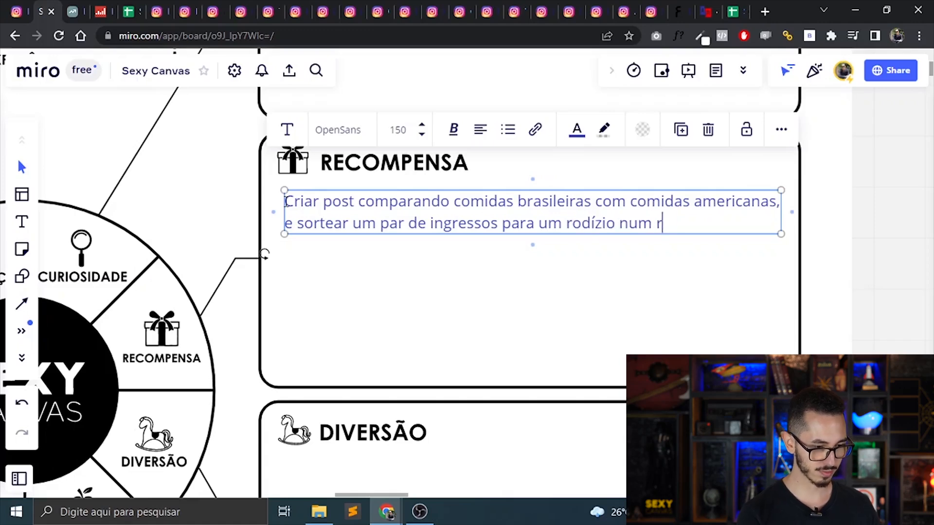
type("restaurante de comi")
type("da americana")
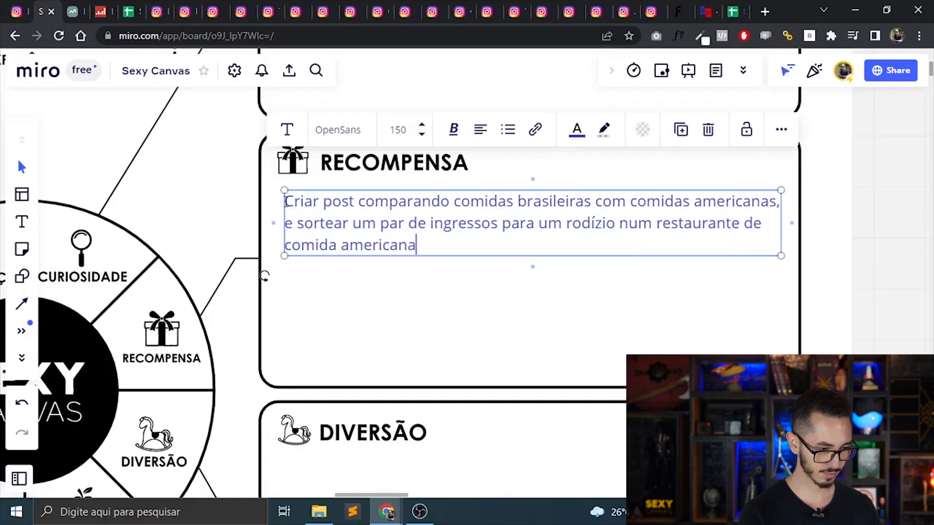
Complete the Recompensa note with "americanas, e sortear um par de ingressos para um rodízio num restaurante de comida americana".
key("Escape")
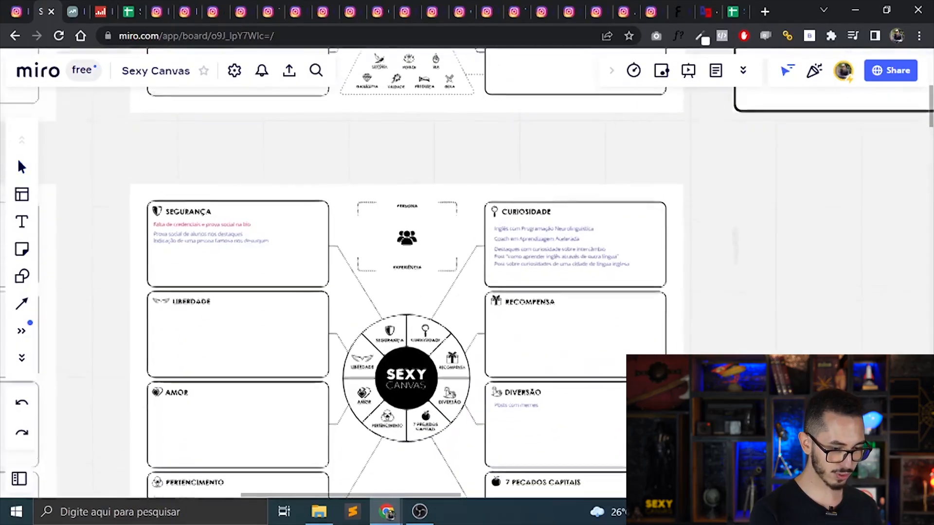
Copy the line "Post sobre curiosidades de uma cidade de língua inglesa" from the Curiosidade note in the filled canvas.
scroll(465, 273, "up", 5)
left_click_drag(583, 263, 361, 309)
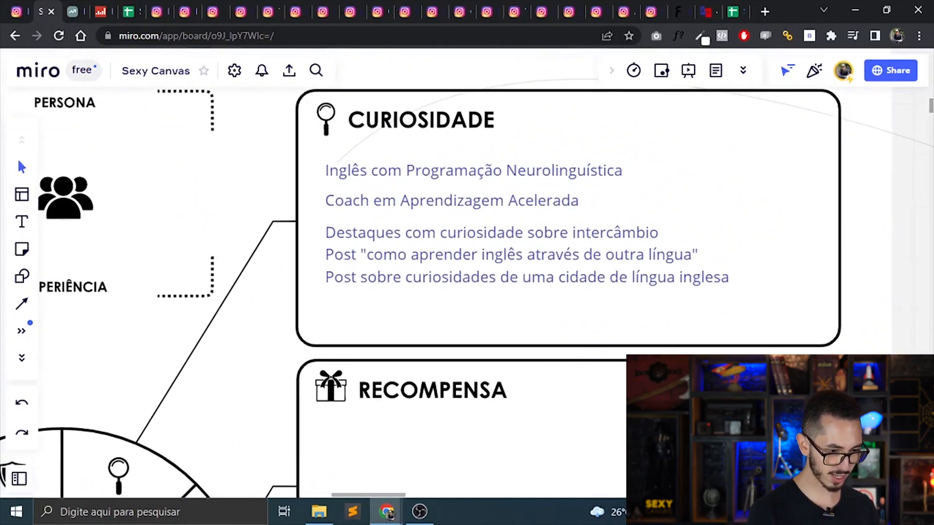
left_click(602, 282)
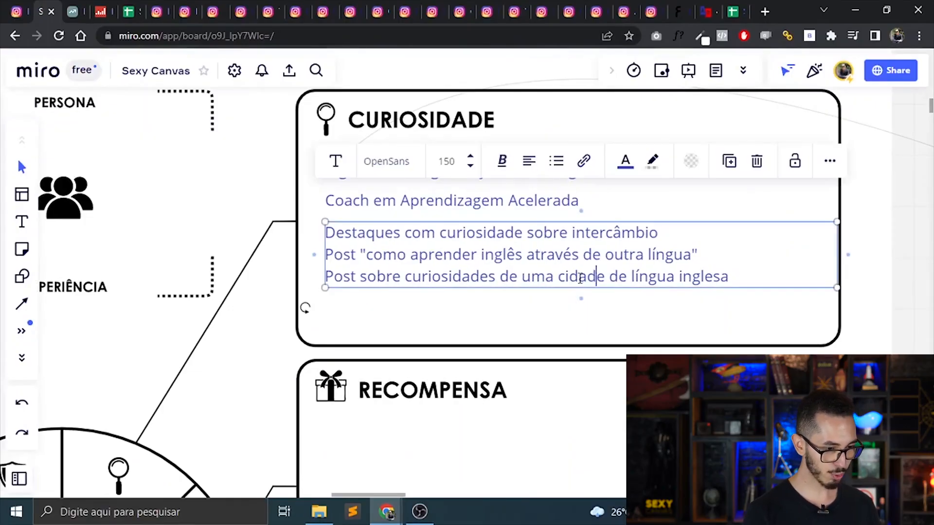
triple_click(580, 277)
key("ctrl+c")
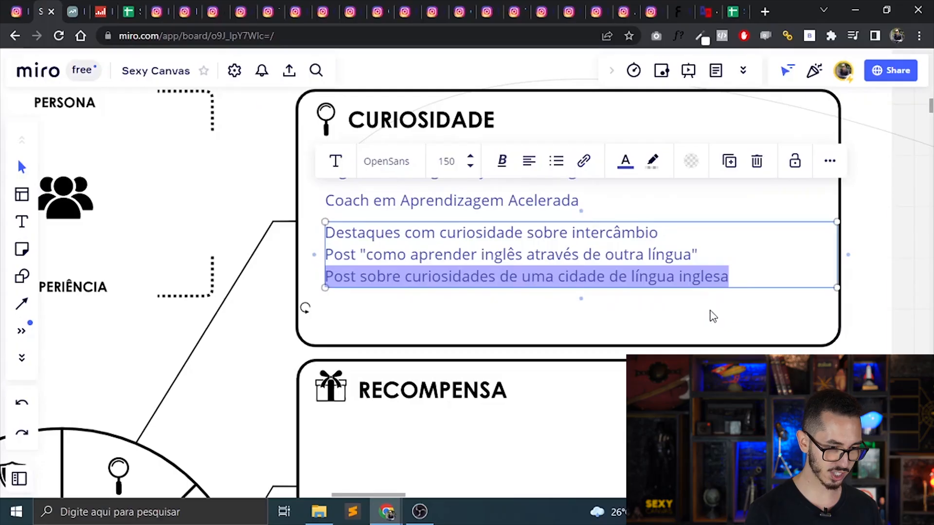
left_click(712, 316)
Try pasting the copied line into the blank canvas's Liberdade box and placing it beneath the heading.
left_click_drag(708, 306, 782, 503)
left_click_drag(146, 98, 807, 271)
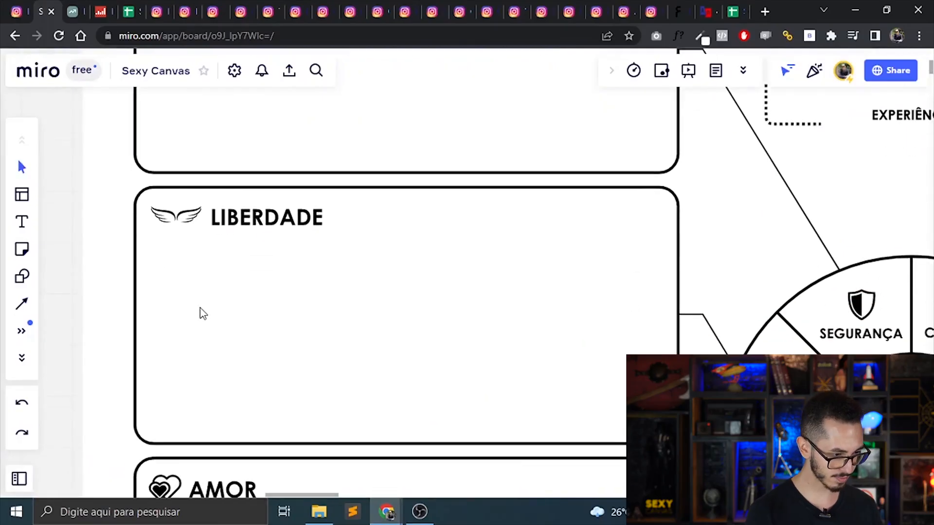
key("ctrl+v")
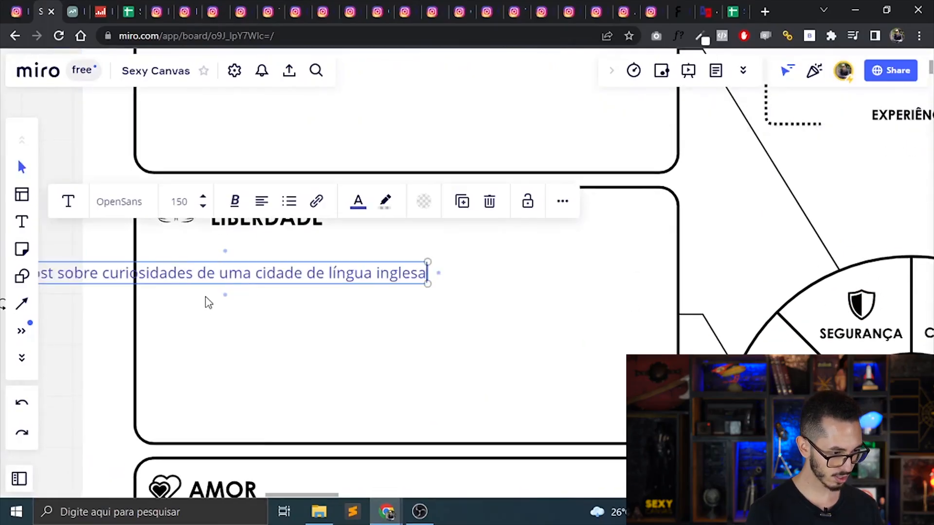
left_click(205, 297)
left_click(191, 276)
left_click_drag(189, 275, 319, 262)
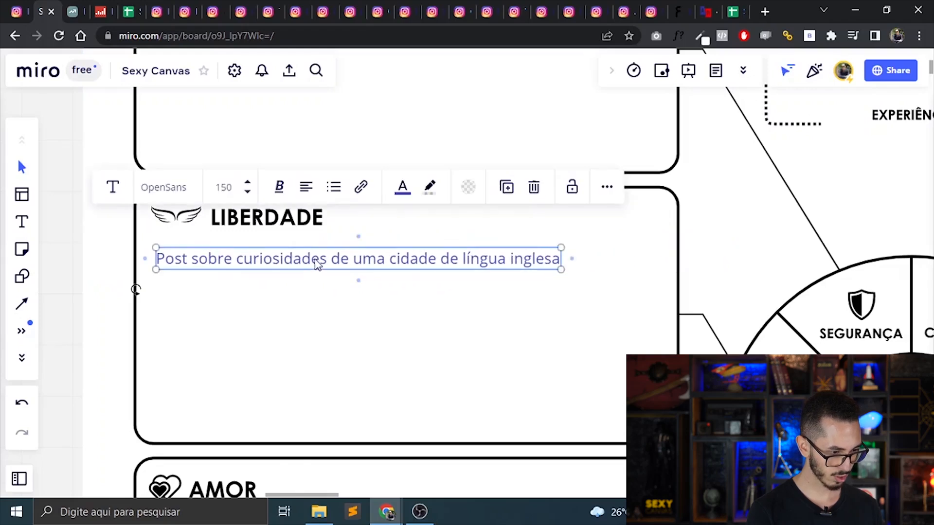
double_click(317, 263)
left_click(302, 263)
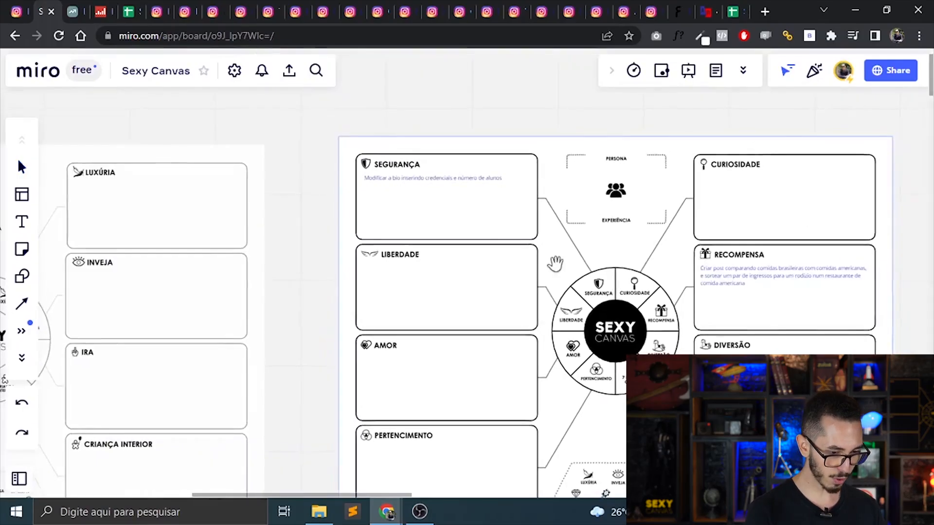
left_click_drag(554, 263, 494, 268)
Paste "Post sobre curiosidades de uma cidade de língua inglesa" into the blank canvas and place it beneath the Ganância heading.
left_click_drag(272, 185, 883, 430)
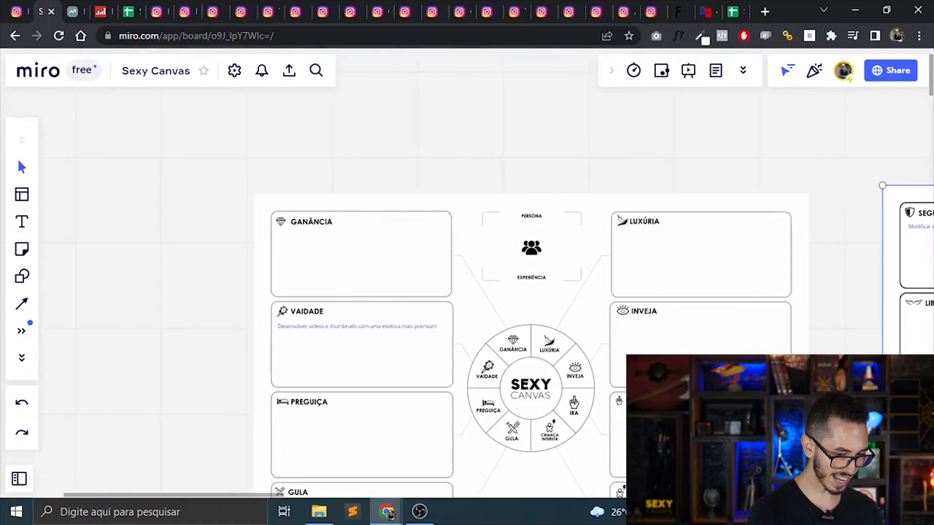
scroll(464, 273, "up", 5)
left_click_drag(464, 274, 698, 294)
type("Post sobre curiosidades de uma cidade de língua inglesa")
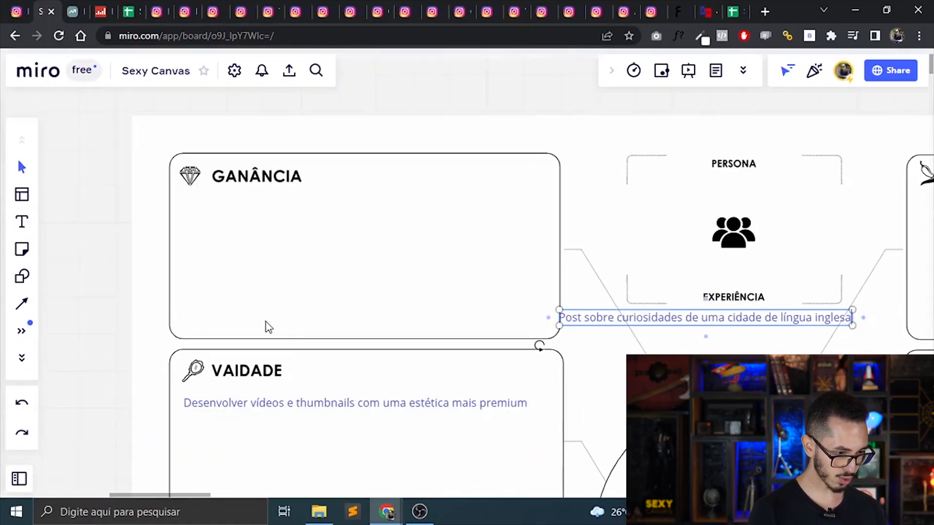
left_click(638, 334)
left_click(654, 323)
left_click_drag(667, 321, 292, 211)
Extend the Ganância note with "e como economizar em passagem e hospedagem".
double_click(450, 213)
type("e como economizar em passag")
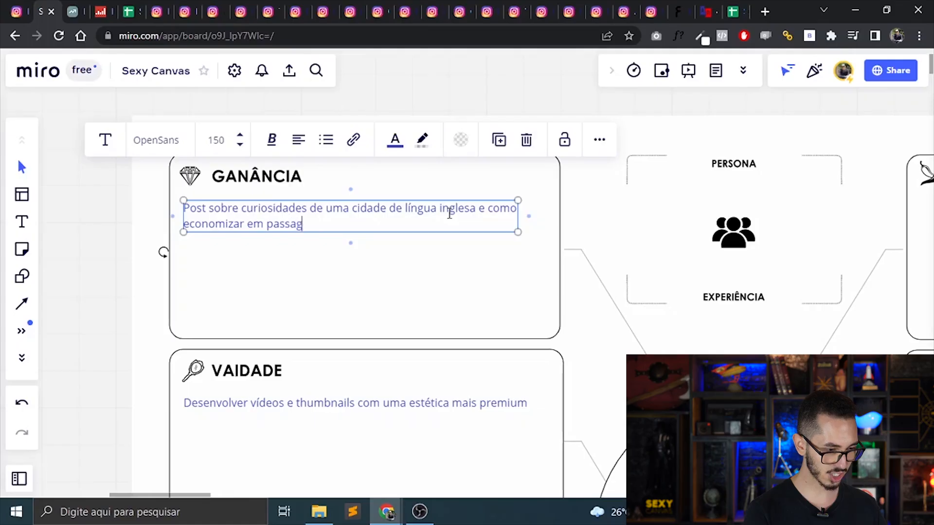
type("em e hospedage")
key("BackSpace")
type("gem internacional")
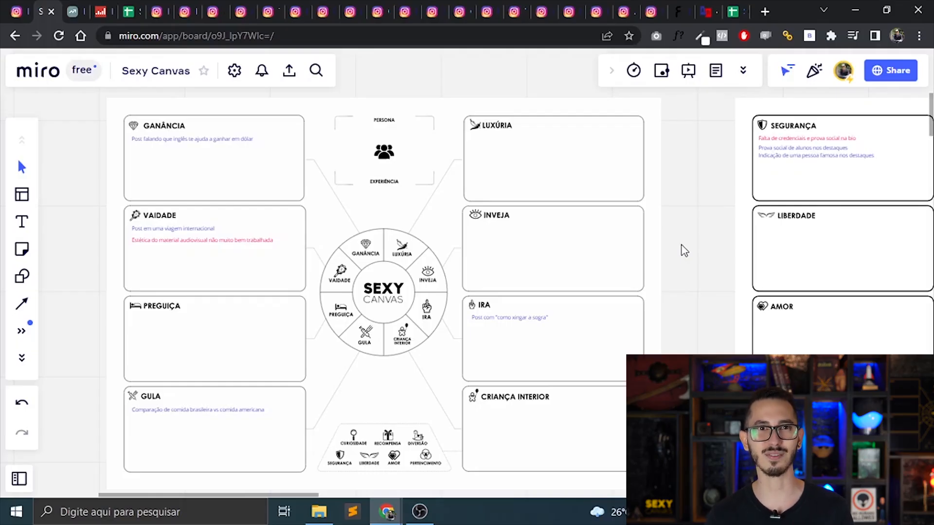
Add a note reading "Criar um reels sobre como aprender inglês mais rápido" to the Preguiça box of the blank canvas.
scroll(467, 272, "left", 5)
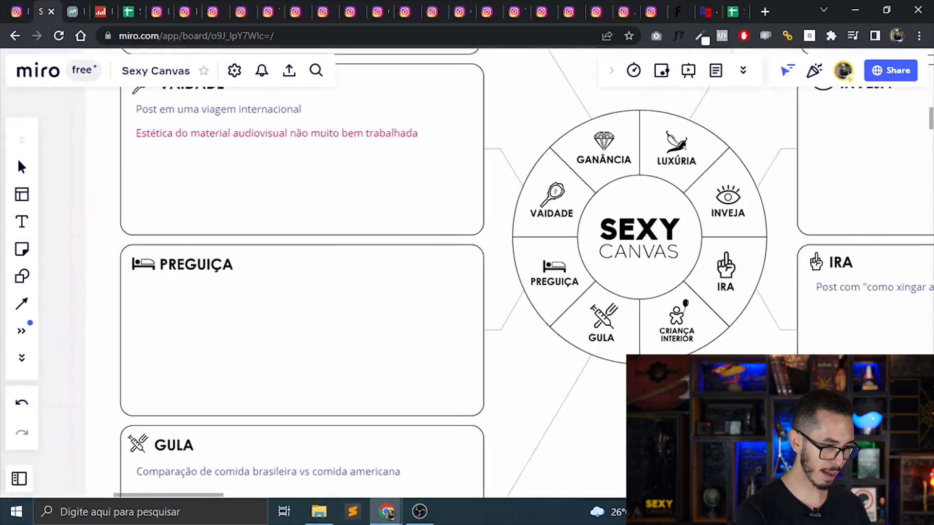
scroll(467, 272, "up", 12)
scroll(467, 272, "up", 5)
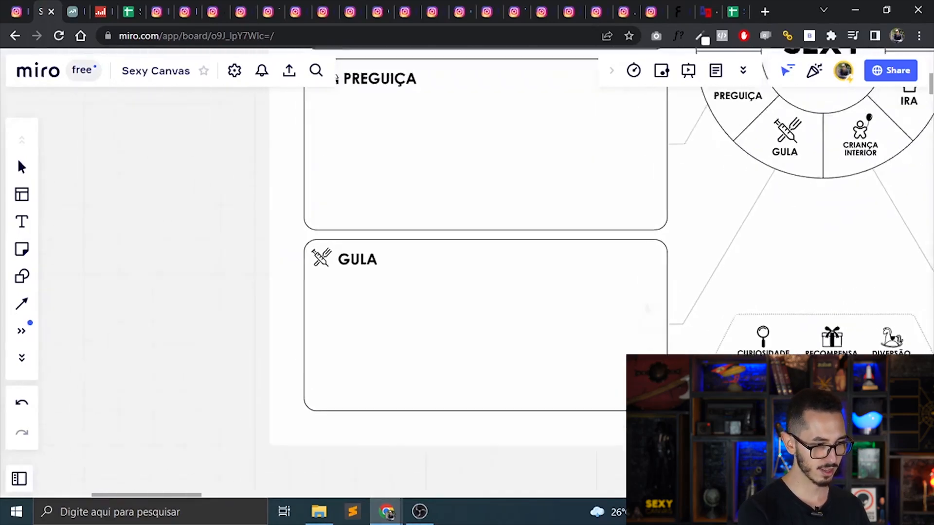
scroll(467, 272, "up", 3)
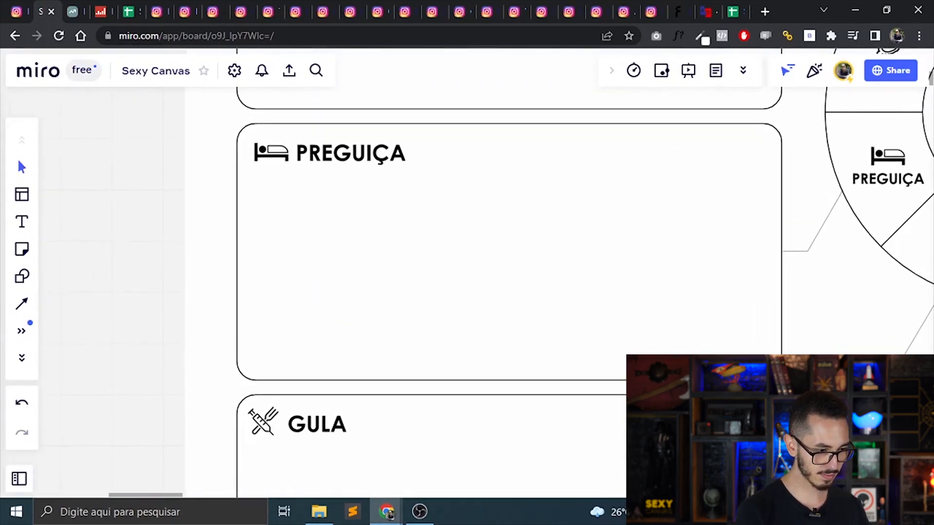
key("t")
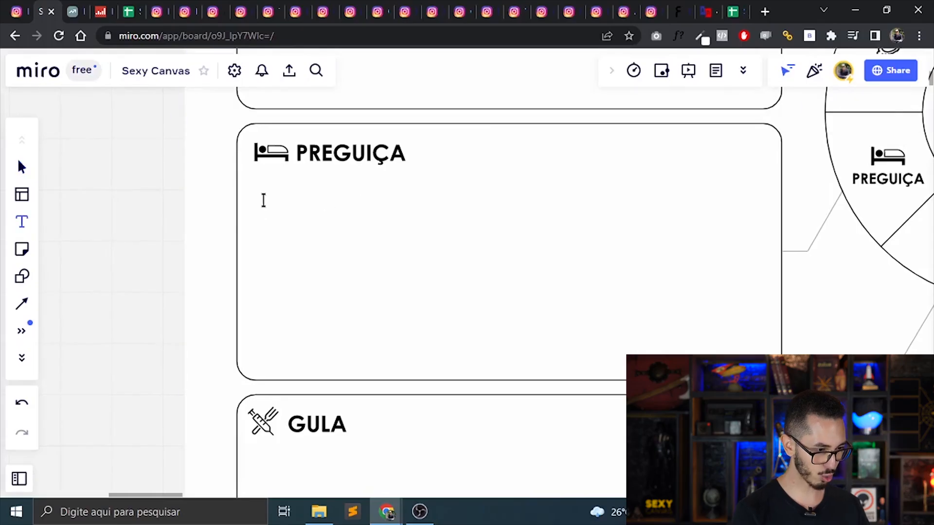
left_click(260, 188)
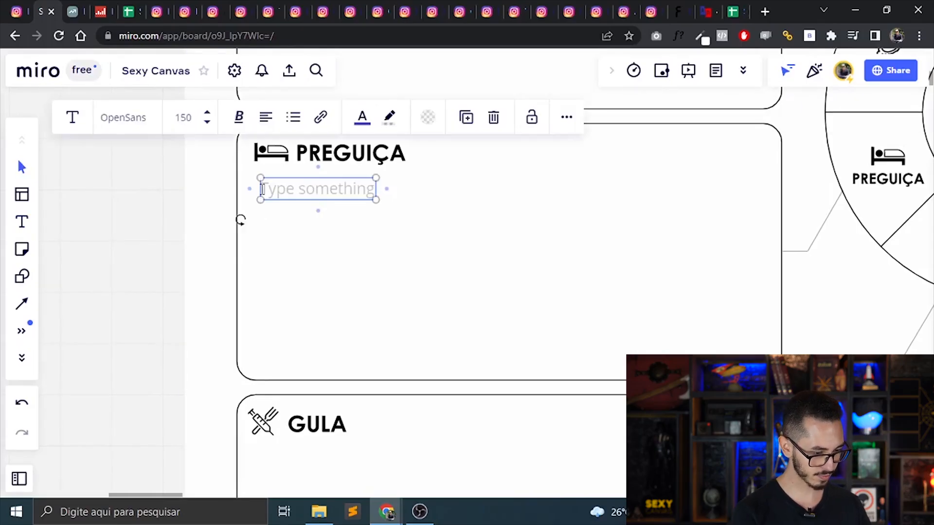
type("Criar um r")
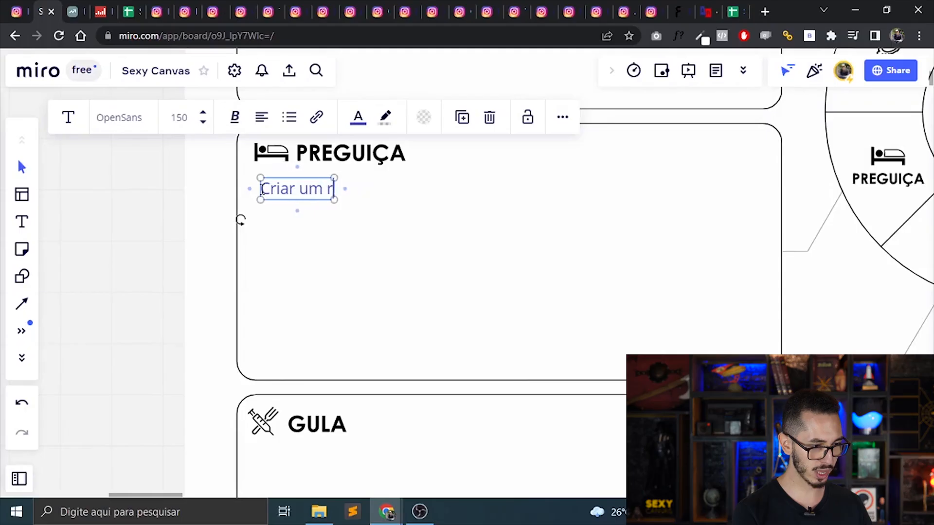
type("eels sobre como")
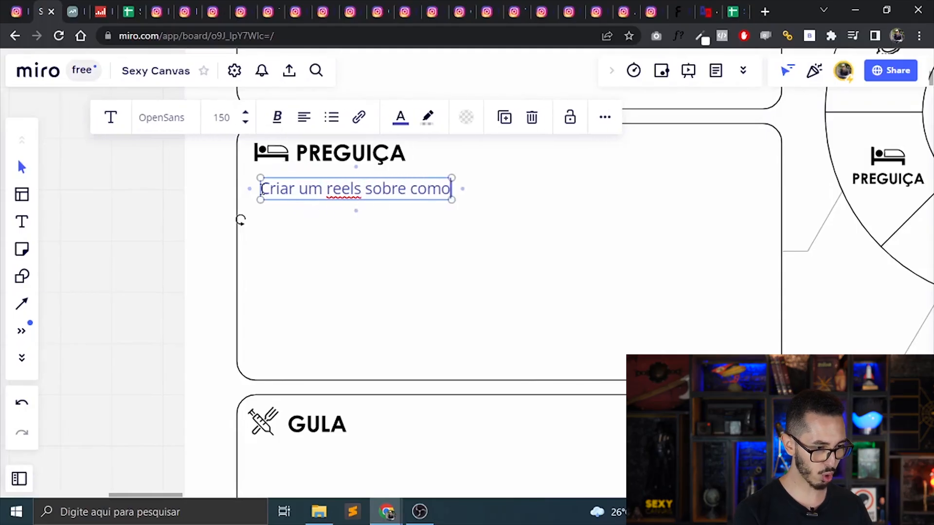
type(" aprend")
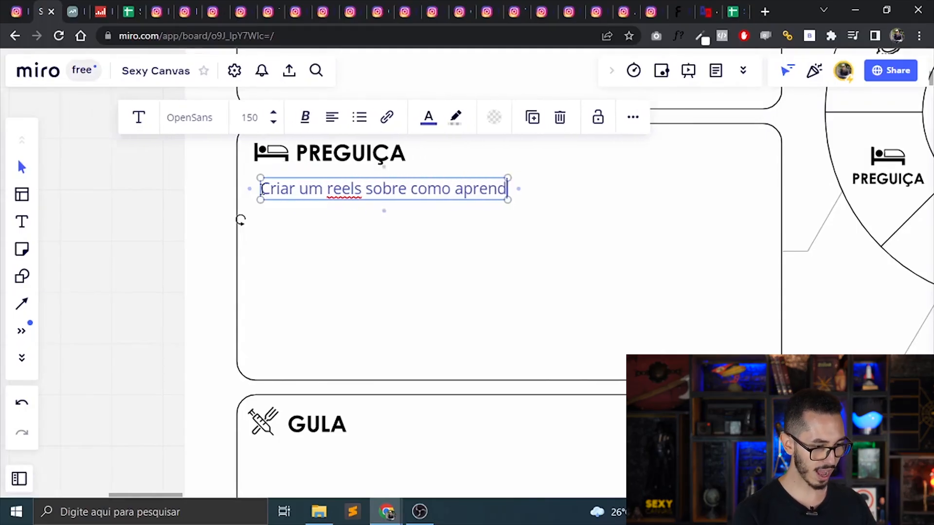
type("er inglês mai")
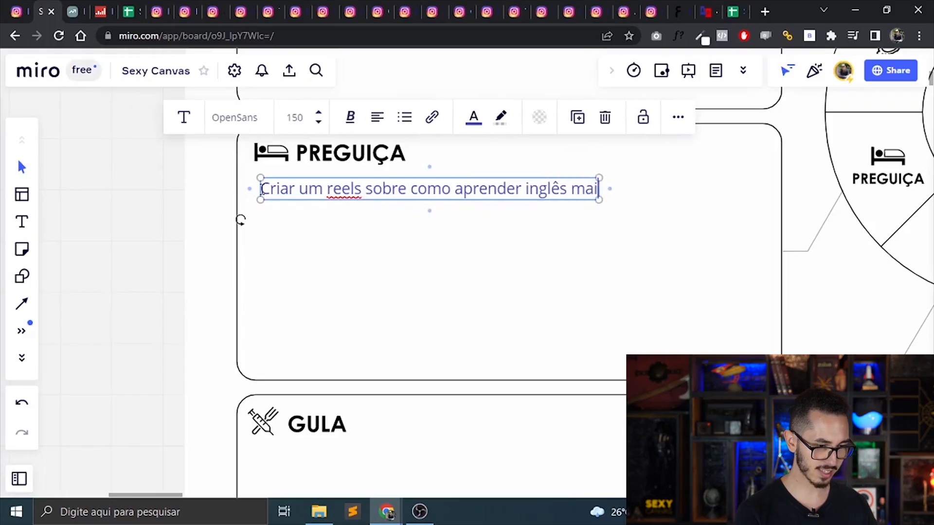
type("s rápido")
Add to the Preguiça note "Criar um post sobre o método de estudo que vai te fazer economizar até 80% do seu tempo para aprender inglês".
key("Return")
type("Criar um pos")
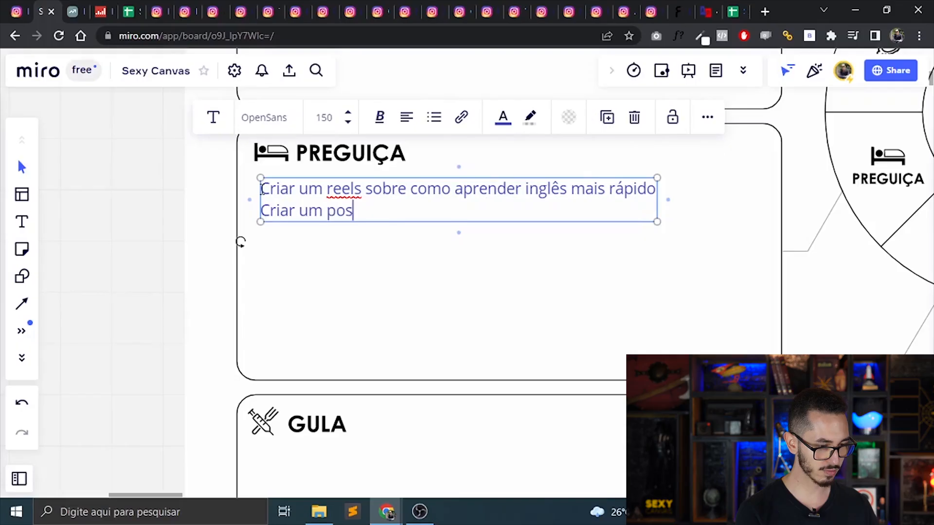
type("t sobre o método ")
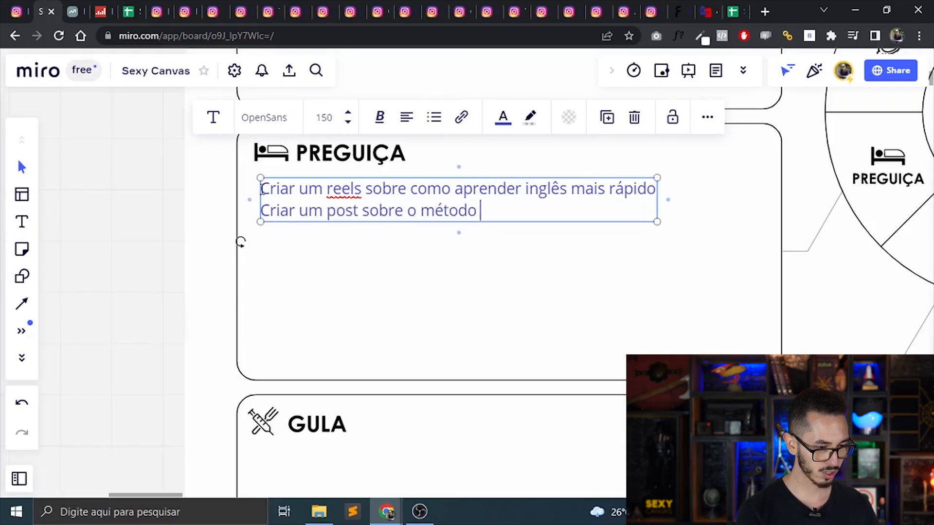
type("de estudo que v")
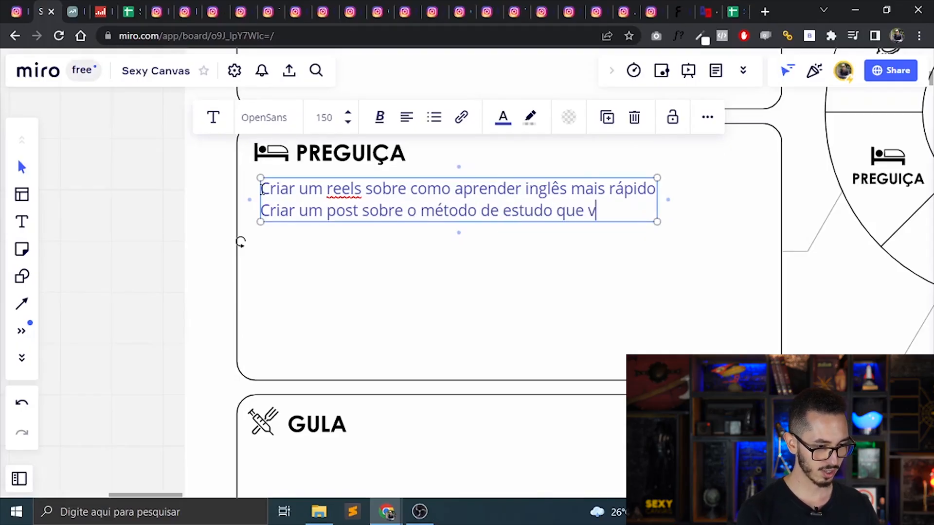
type("ai te fazer economizar até")
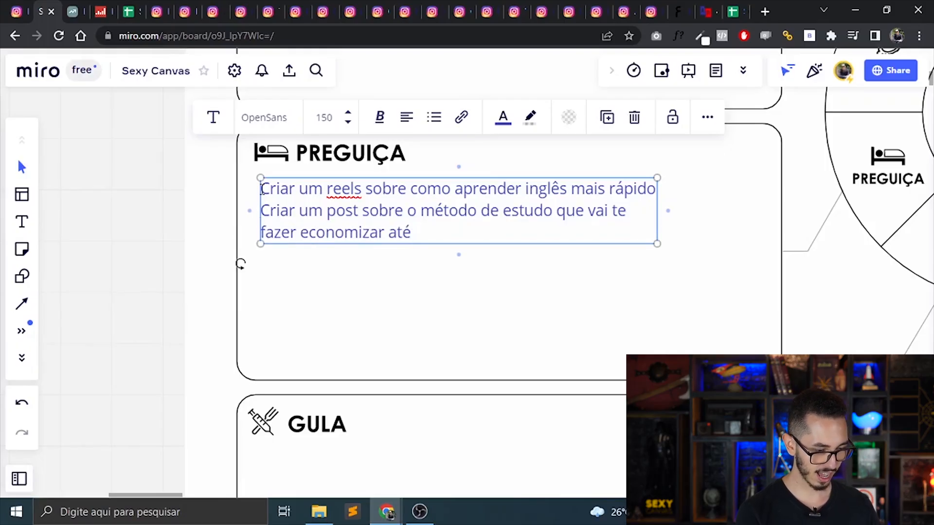
type(" 80% do")
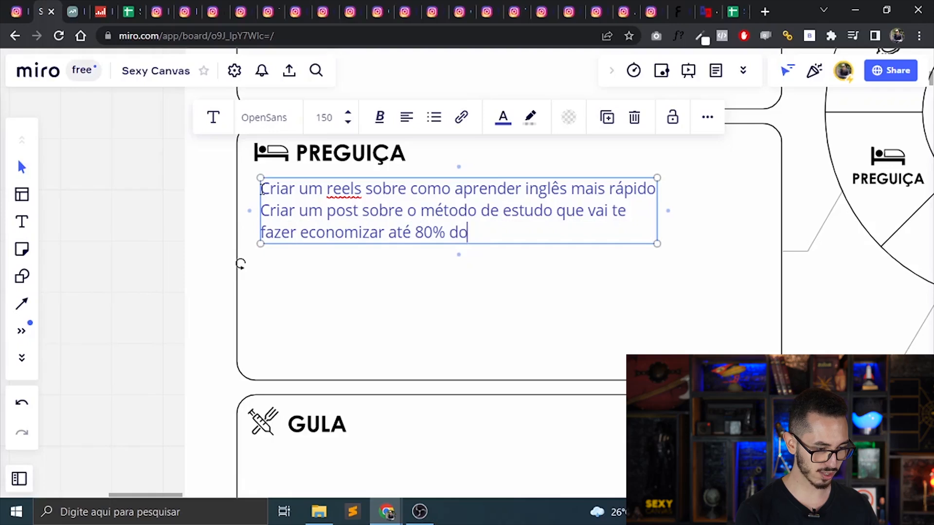
type(" seu tempo pa")
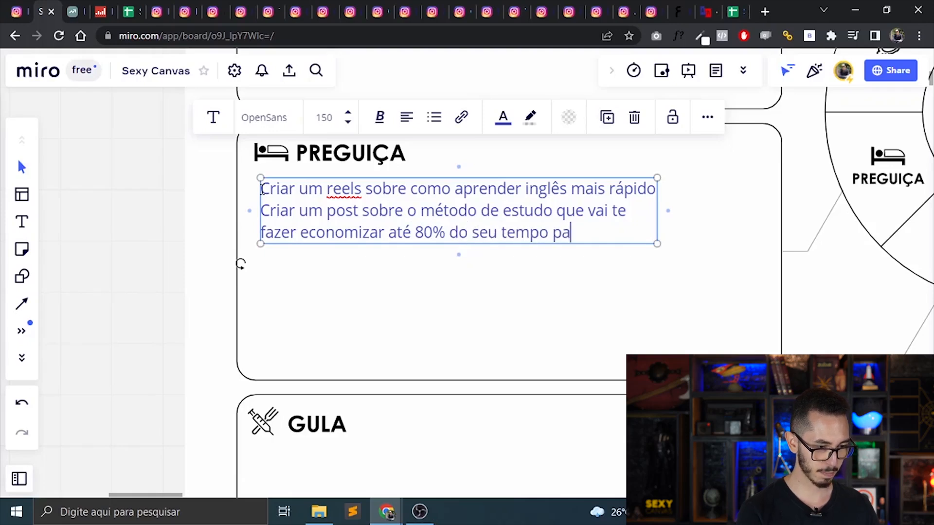
type("ra aprender inglês")
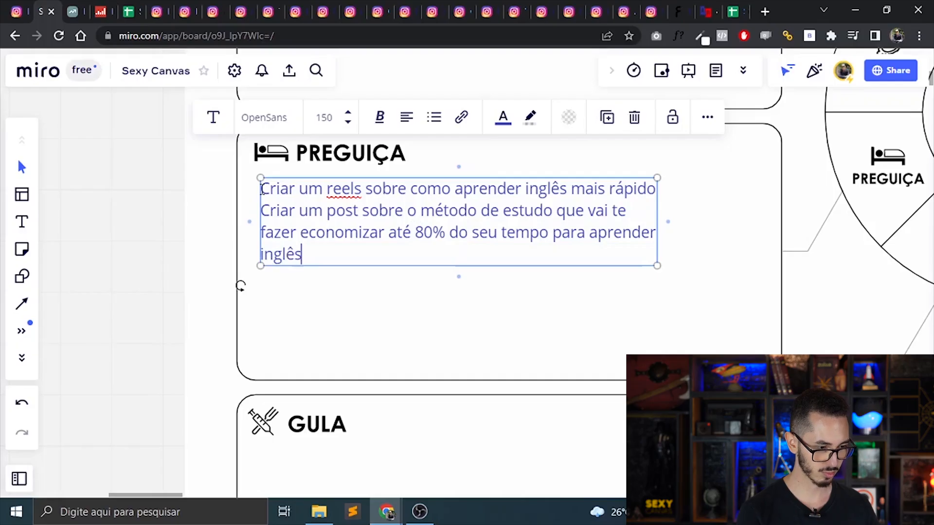
left_click(707, 298)
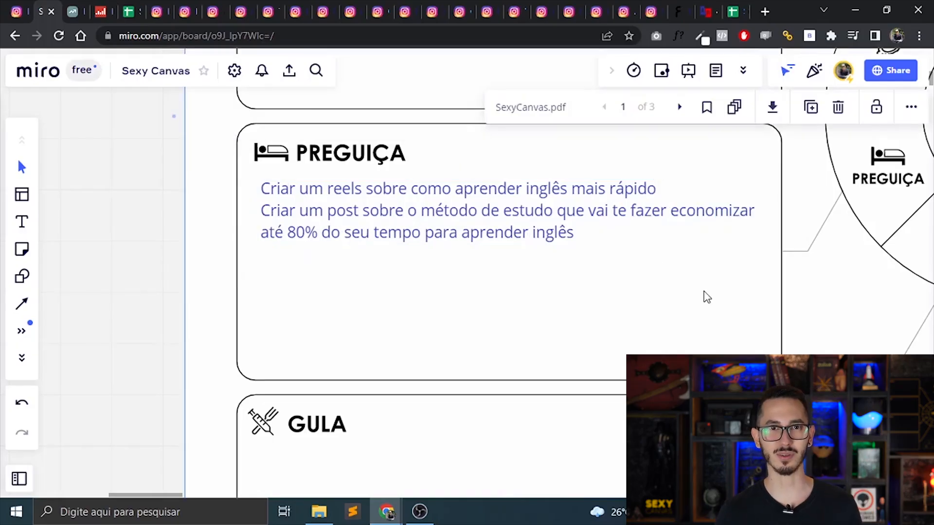
Switch to the Sexy Canvas Segmentado spreadsheet and copy the positive Ganância entry from the Análise Spy sheet.
key("ctrl+5")
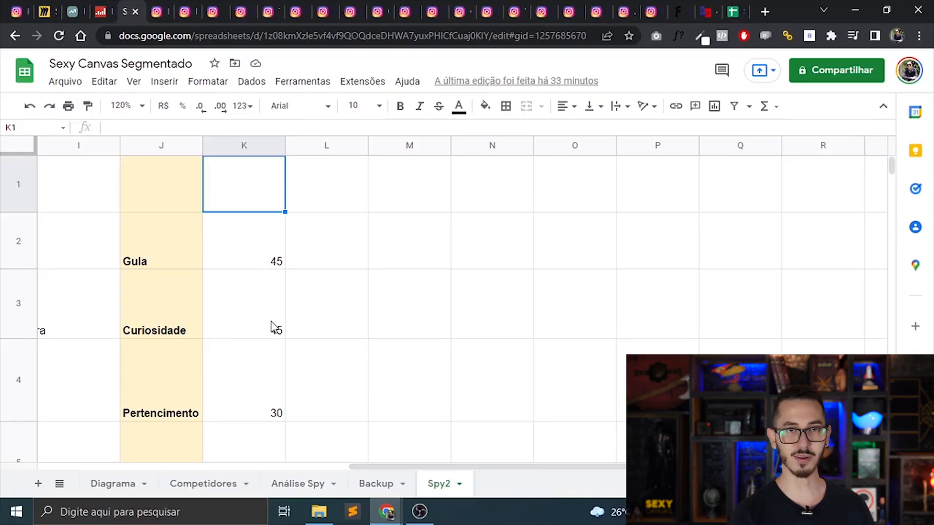
left_click(208, 489)
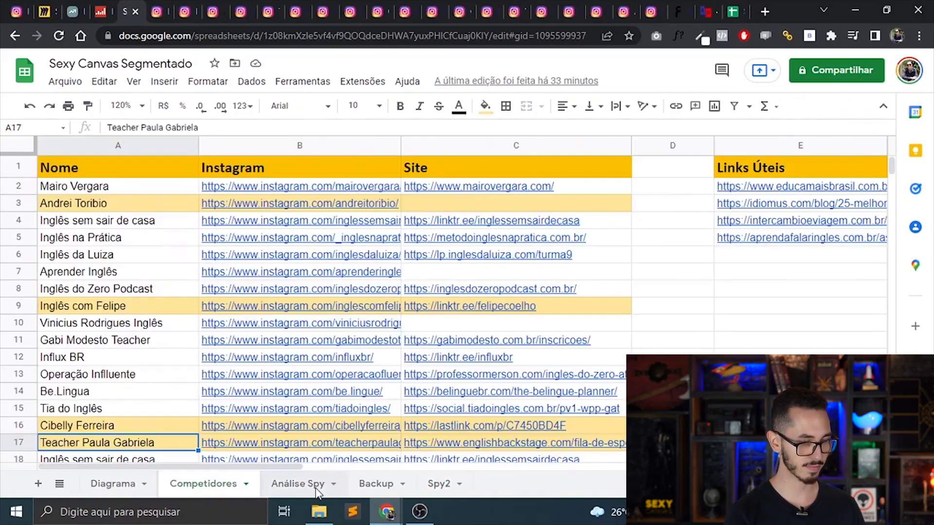
left_click(317, 488)
left_click(365, 374)
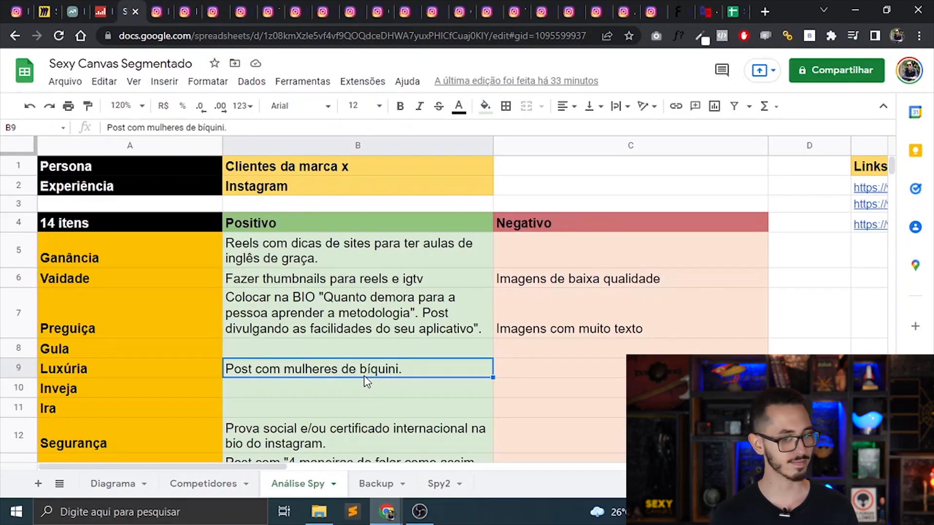
left_click(447, 252)
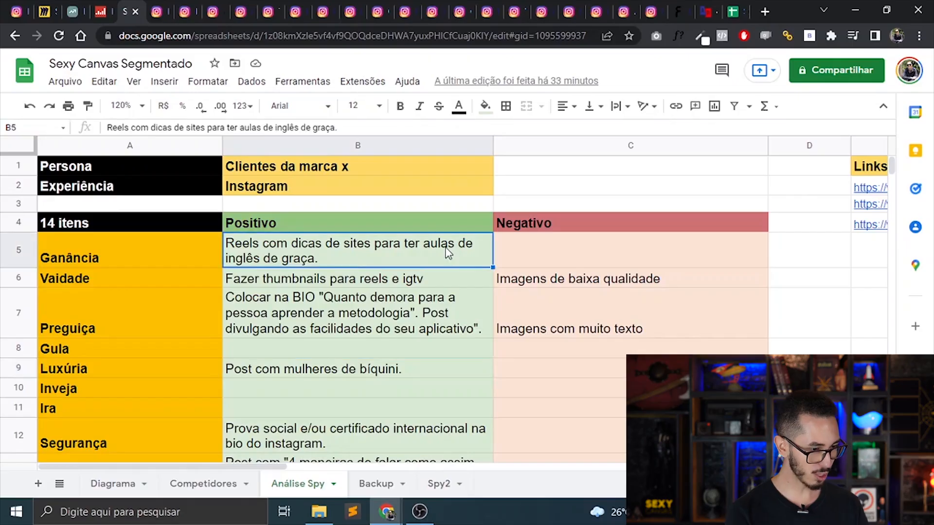
key("ctrl+c")
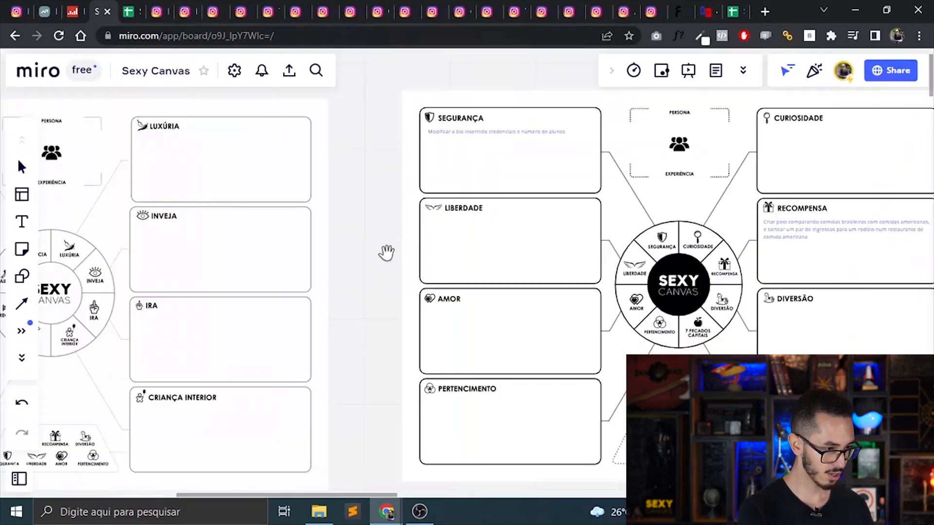
On the Miro canvas, add the copied line "Reels com dicas de sites para ter aulas de inglês de graça" to the Ganância note.
scroll(385, 250, "left", 5)
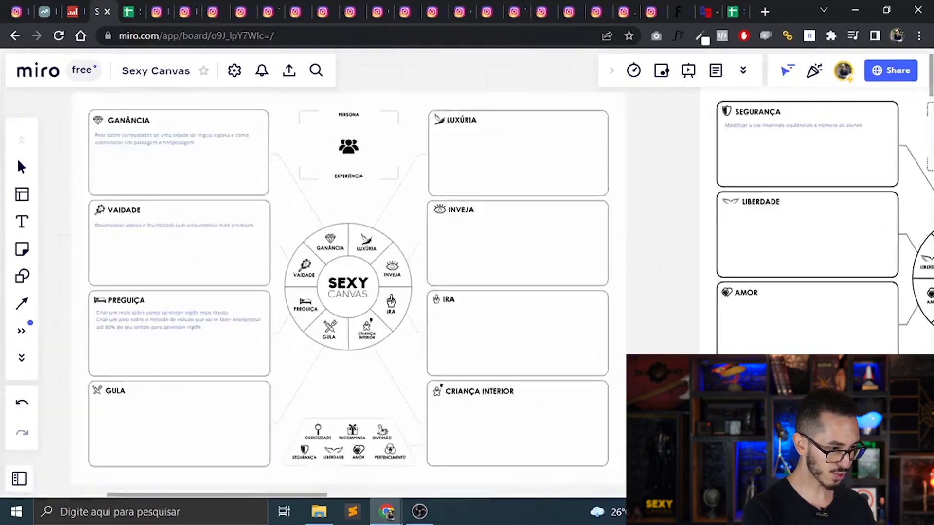
key("ctrl+plus")
key("ctrl+plus")
key("ctrl+plus")
scroll(267, 210, "up", 6)
scroll(268, 210, "left", 6)
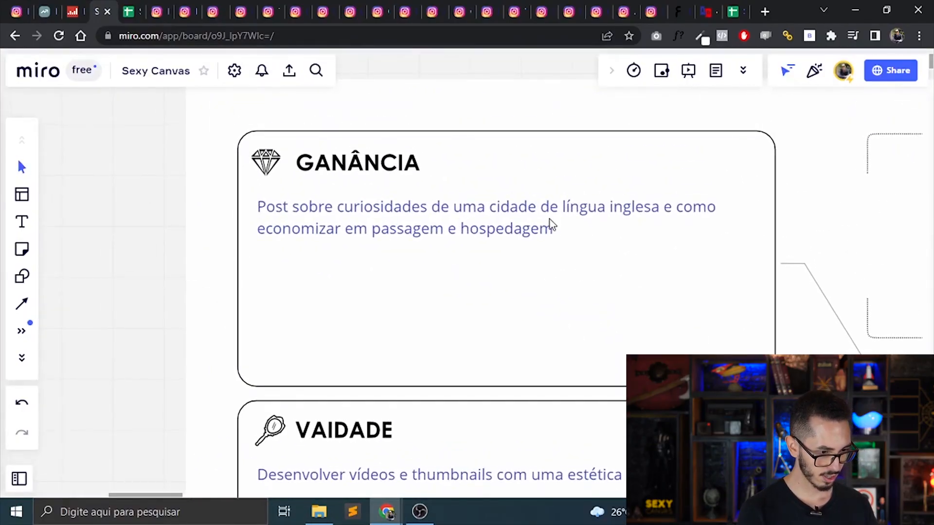
double_click(549, 228)
key("Return")
key("ctrl+v")
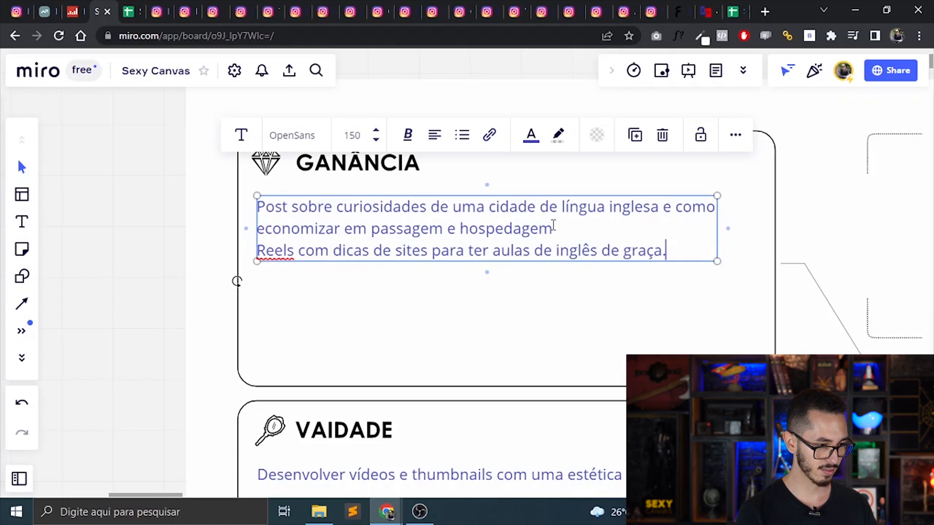
left_click(545, 296)
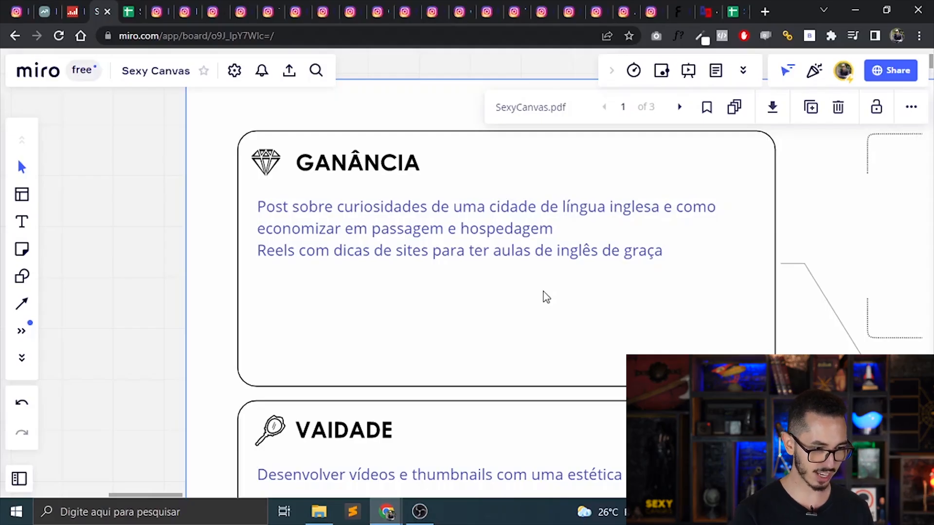
Paste the copied line about sites with free English lessons as a new line of the Vaidade note.
key("ctrl+minus")
left_click_drag(544, 296, 514, 116)
key("ctrl+plus")
scroll(471, 327, "down", 1)
scroll(387, 197, "up", 1)
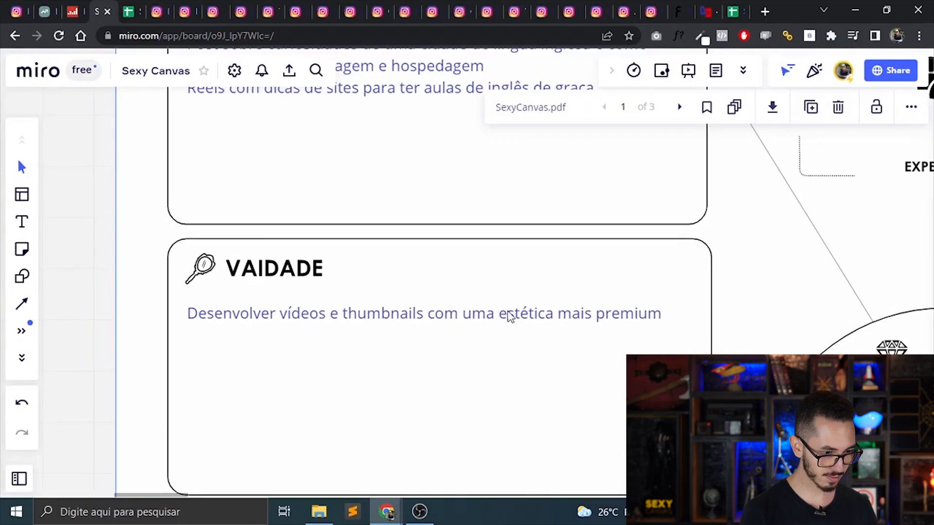
left_click(610, 321)
left_click(611, 314)
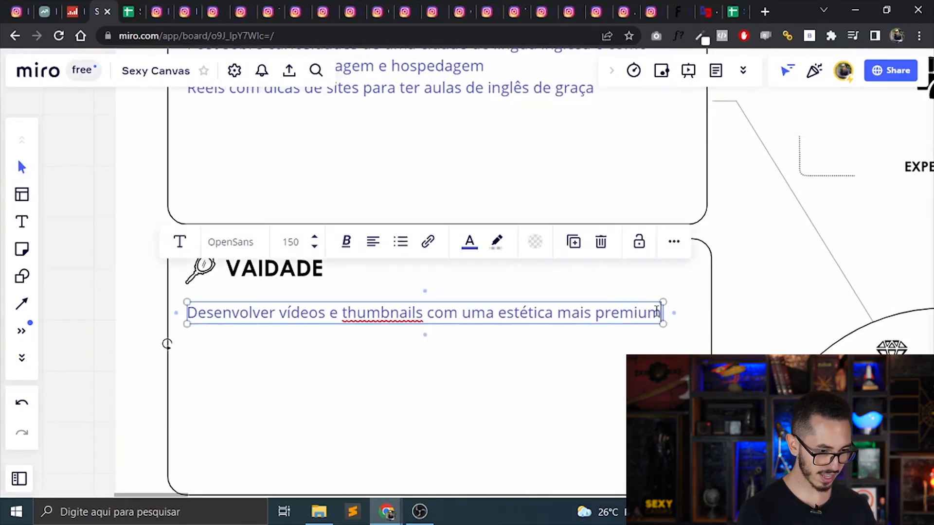
key("ctrl+v")
key("ctrl+z")
key("Return")
key("ctrl+v")
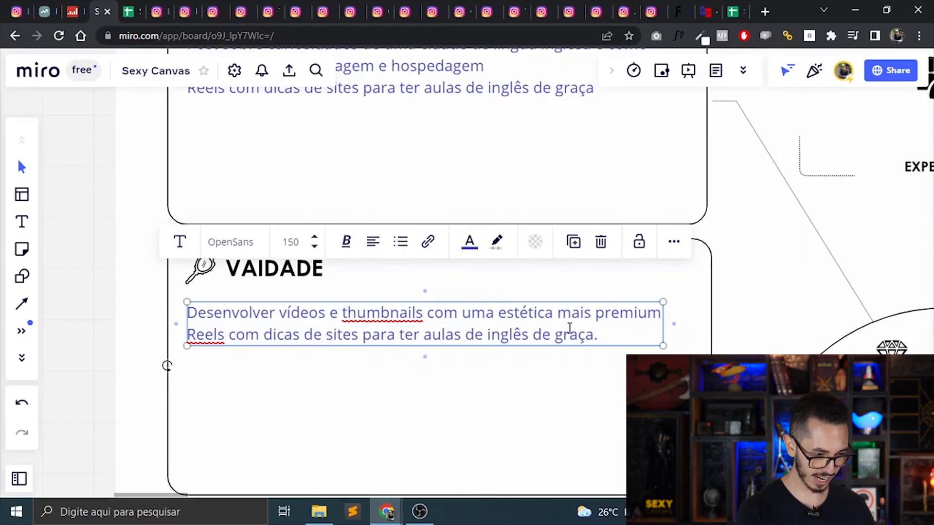
Extend the new Vaidade line with "e falar com pessoas nativas de diversos outros países".
type("fa")
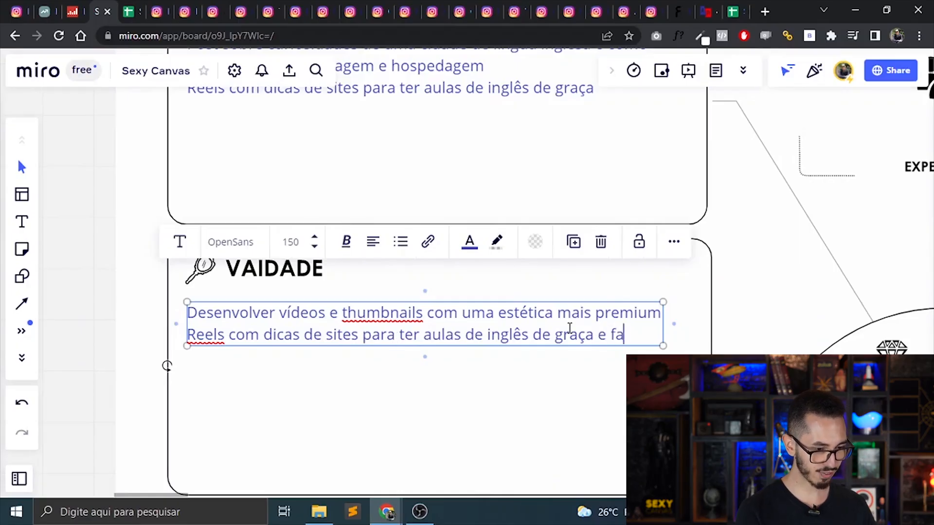
type("lar com pessoa")
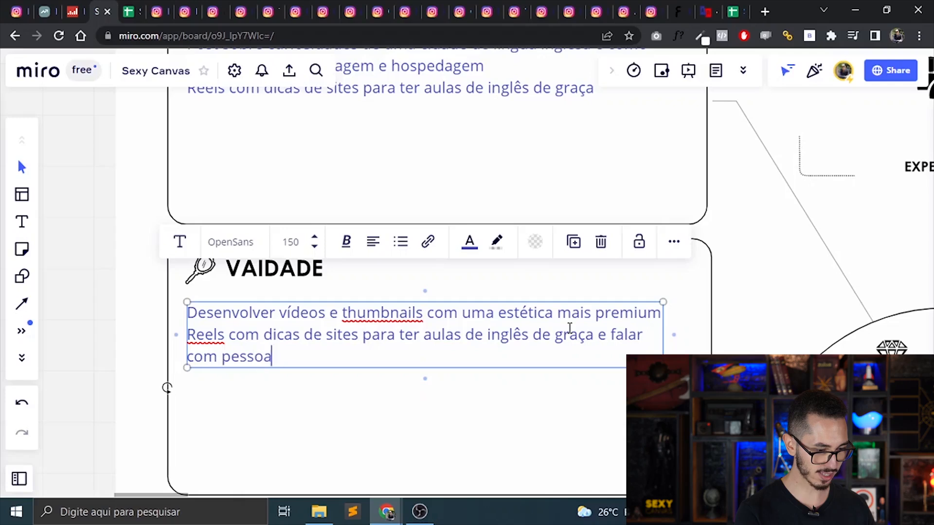
type("s nativas")
key("BackSpace")
key("BackSpace")
type("vas de diversos ")
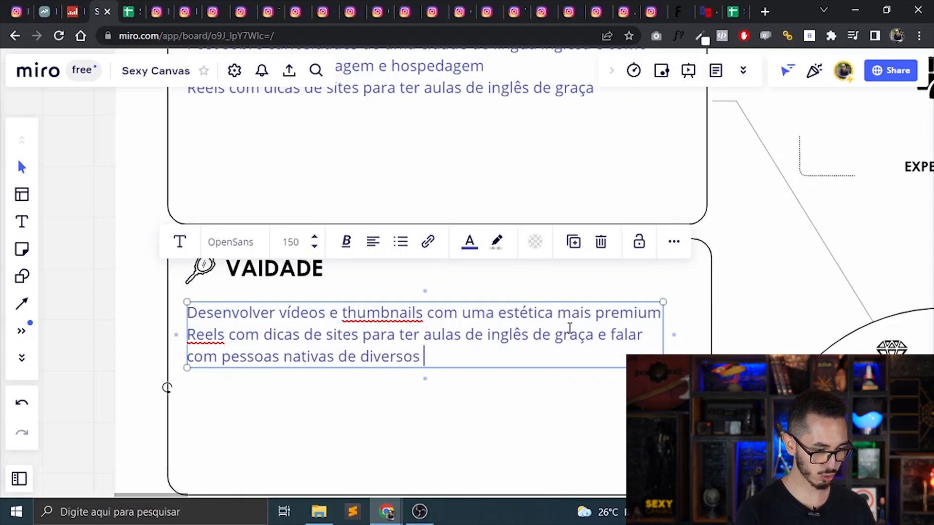
type("outros países")
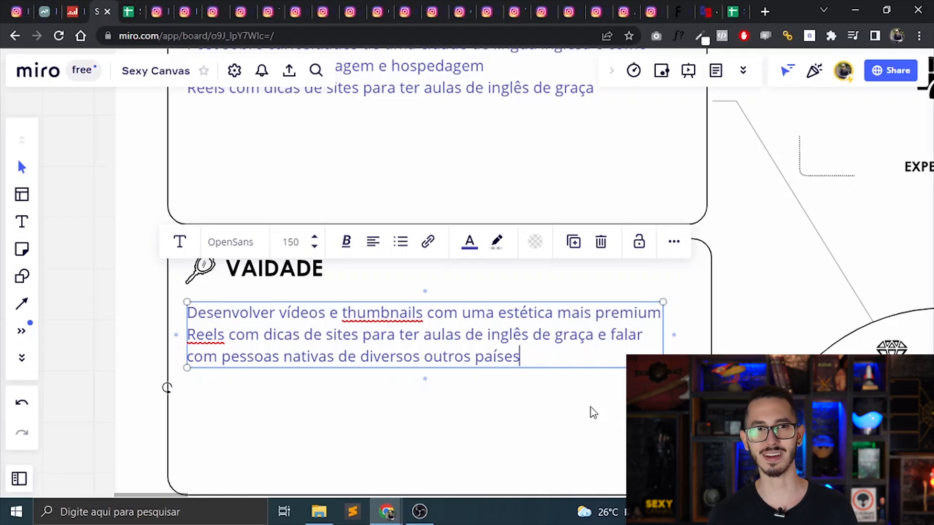
Copy "Post com "4 maneiras de falar como assim em inglês"" from the spreadsheet's Curiosidade entry and place it in the Ira box on Miro.
double_click(291, 364)
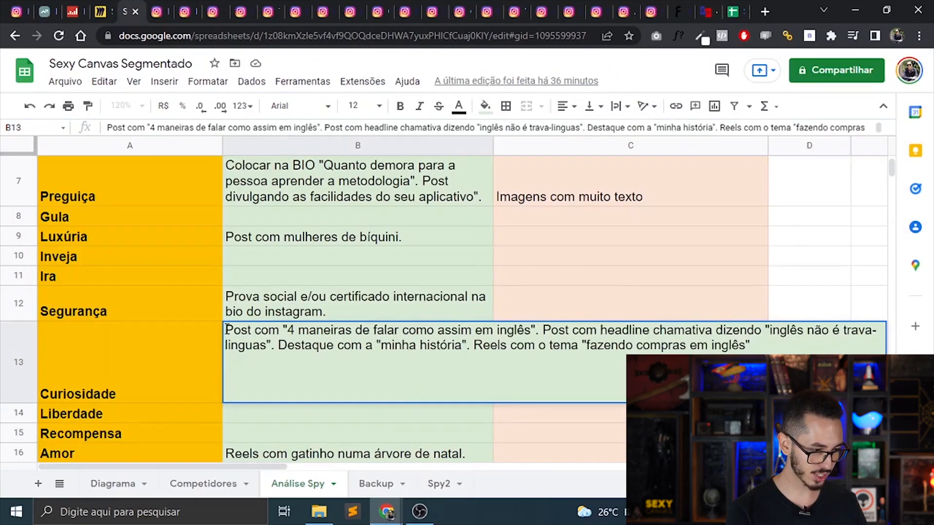
left_click_drag(228, 330, 541, 324)
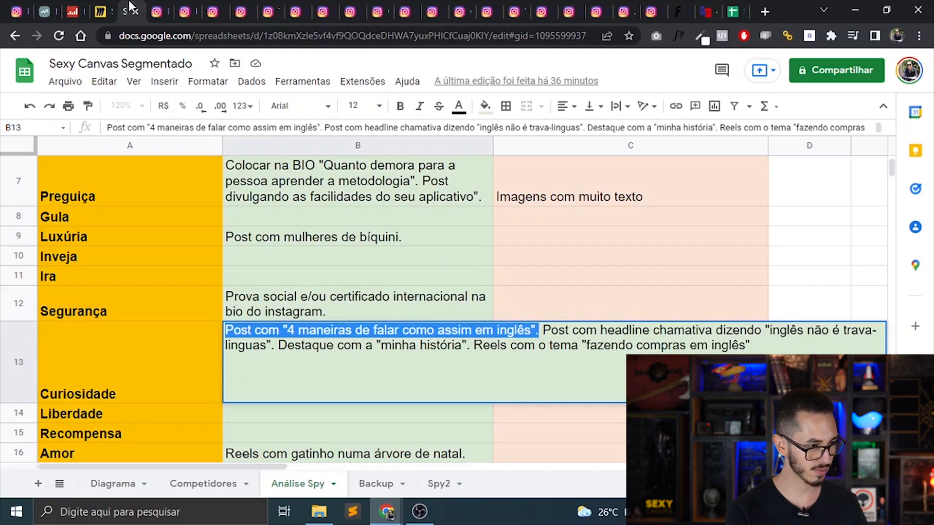
left_click(100, 12)
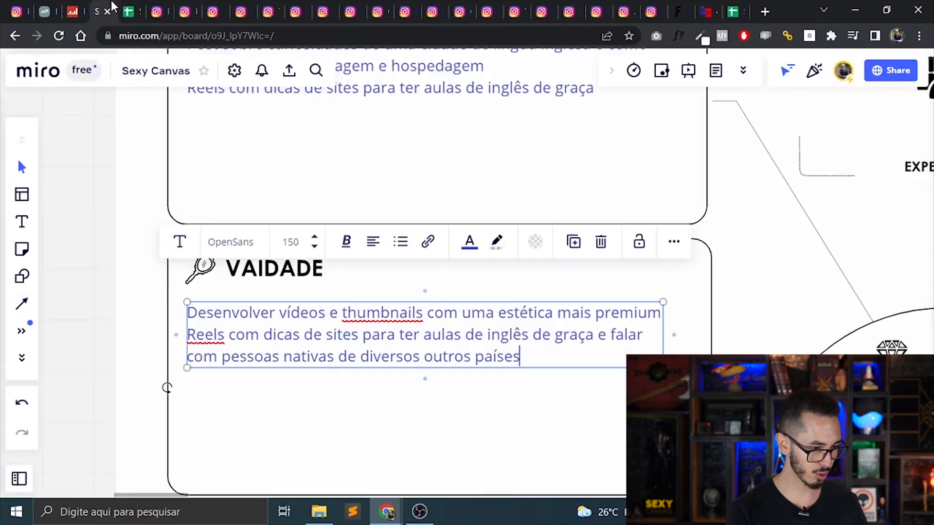
left_click(319, 389)
key("ctrl+minus")
left_click_drag(559, 389, 151, 327)
left_click_drag(515, 485, 326, 385)
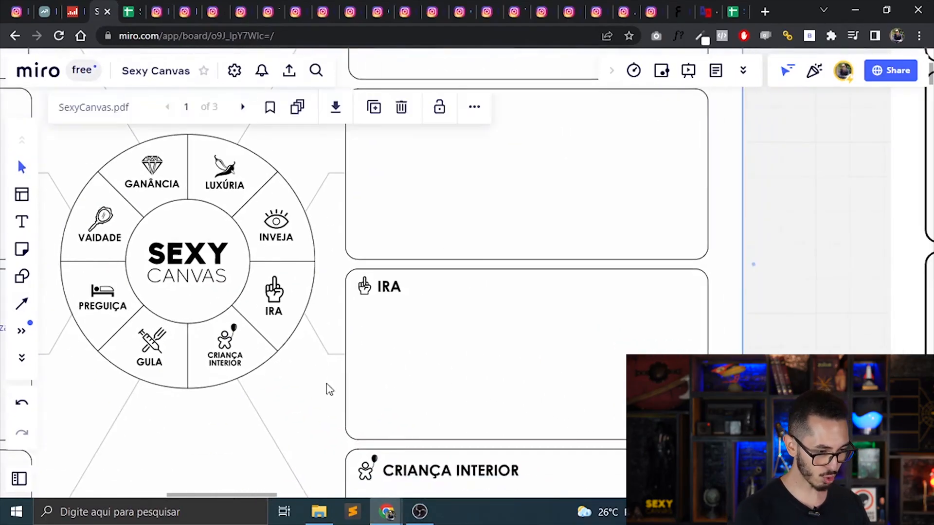
key("ctrl+v")
left_click(529, 265)
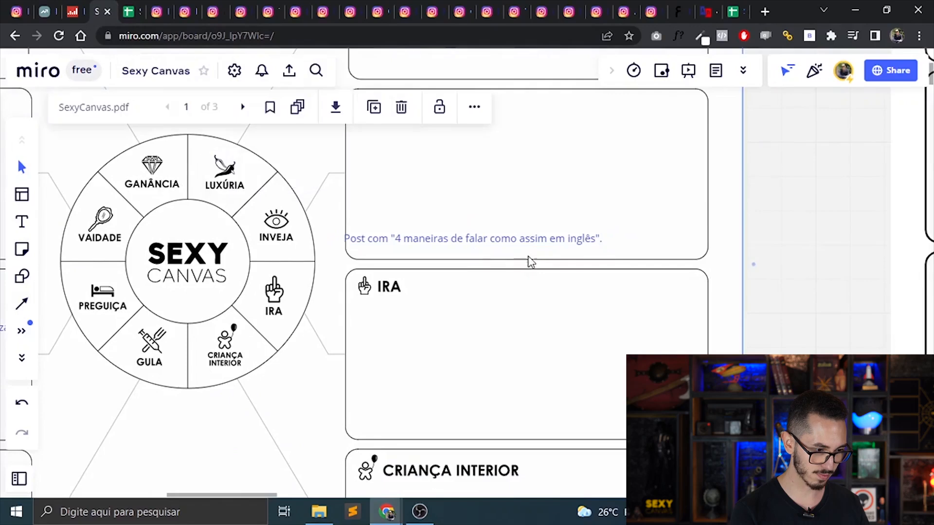
left_click_drag(536, 241, 550, 318)
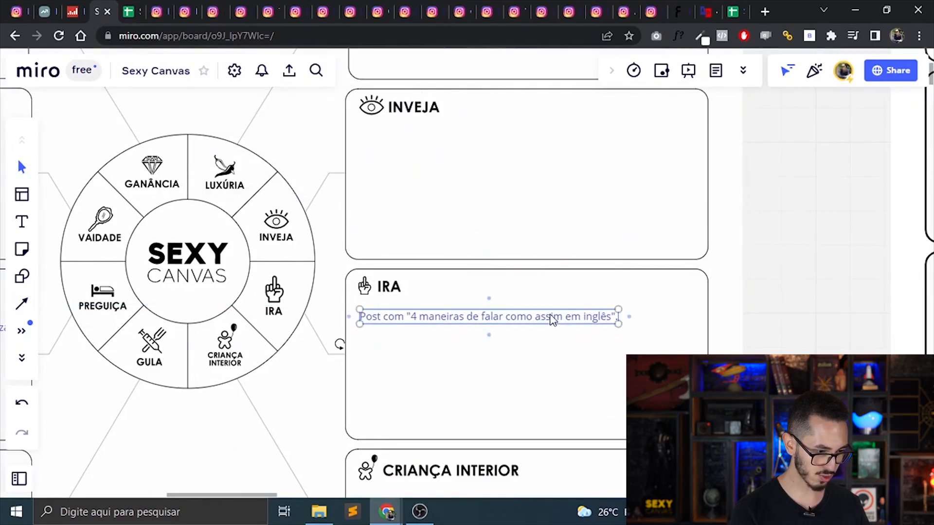
Change "Post" to "Reels" in the Ira note and append "onde a thumbnail do vídeo vai ser eu com uma cara de raiva".
double_click(550, 316)
double_click(369, 316)
type("Reels")
left_click(617, 316)
type("on")
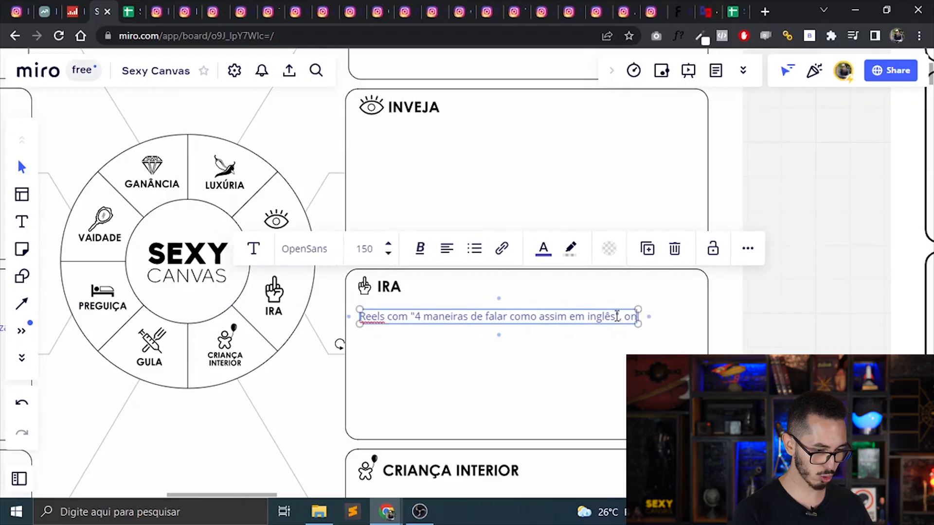
type("de a thumbnail do v")
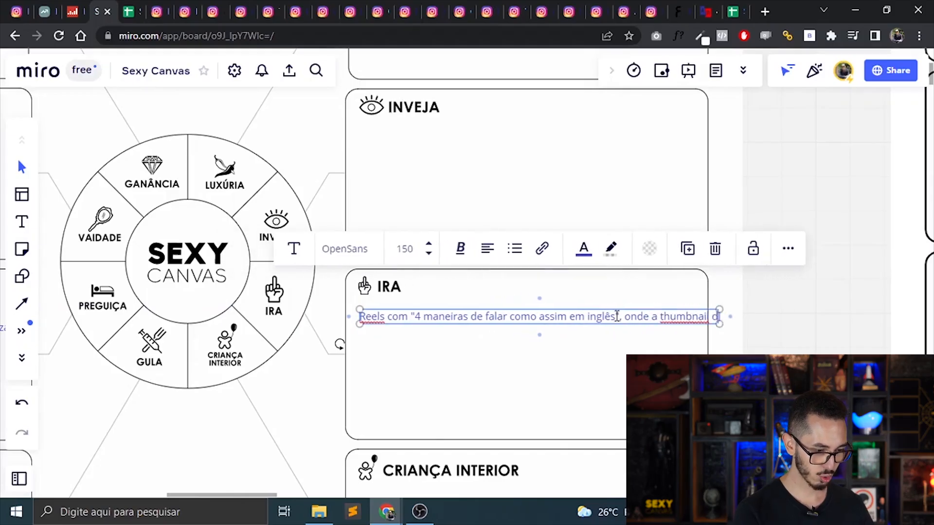
type("ídeo vai ser eu com uma cara de raiv")
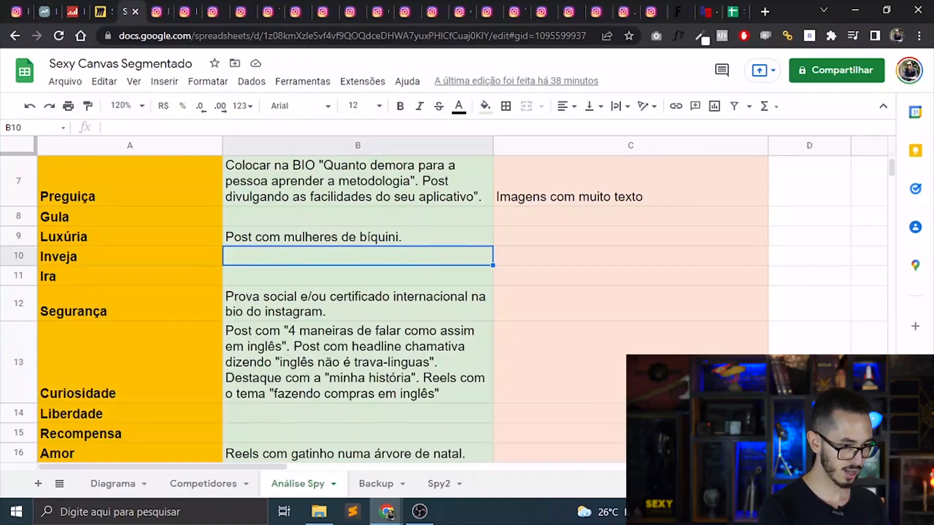
Consult the spreadsheet's Preguiça entry and add to Miro's Preguiça note "Adicionar na bio descrição "Método de aprendizagem até 5x mais rápido", compared with traditional ones.
scroll(276, 262, "up", 2)
double_click(276, 261)
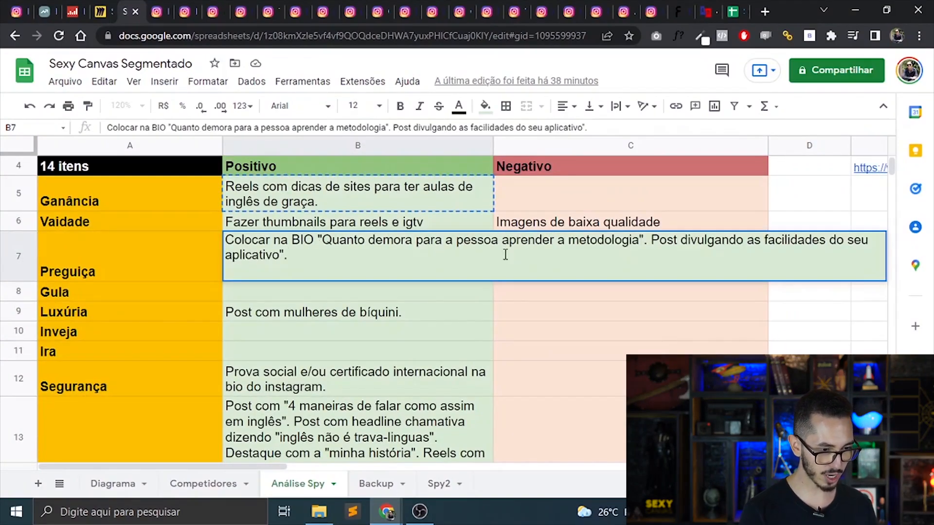
left_click(99, 11)
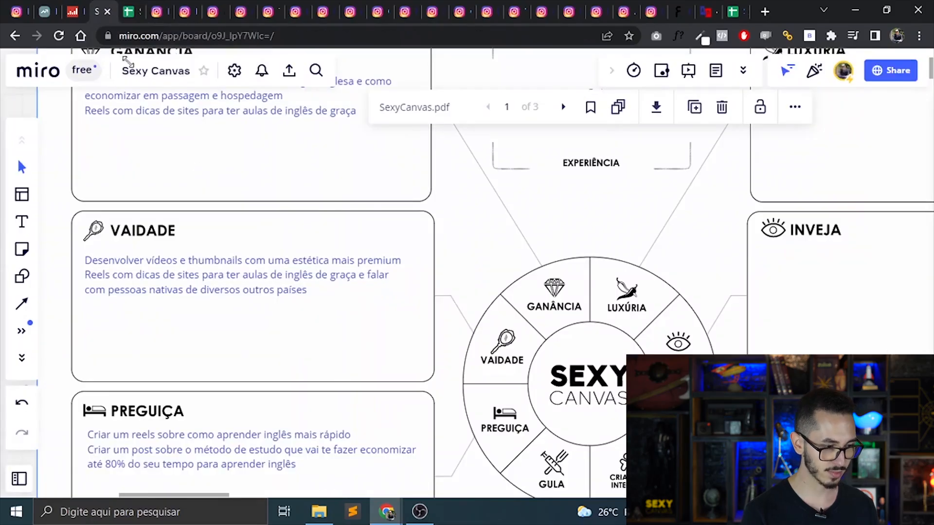
scroll(252, 393, "down", 3)
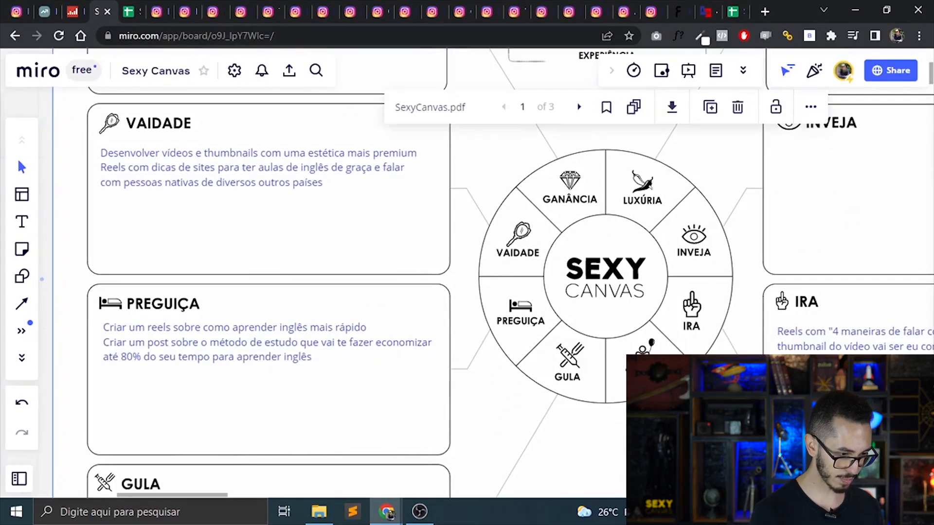
double_click(264, 357)
key("Return")
type("Adicionar na ")
type("b")
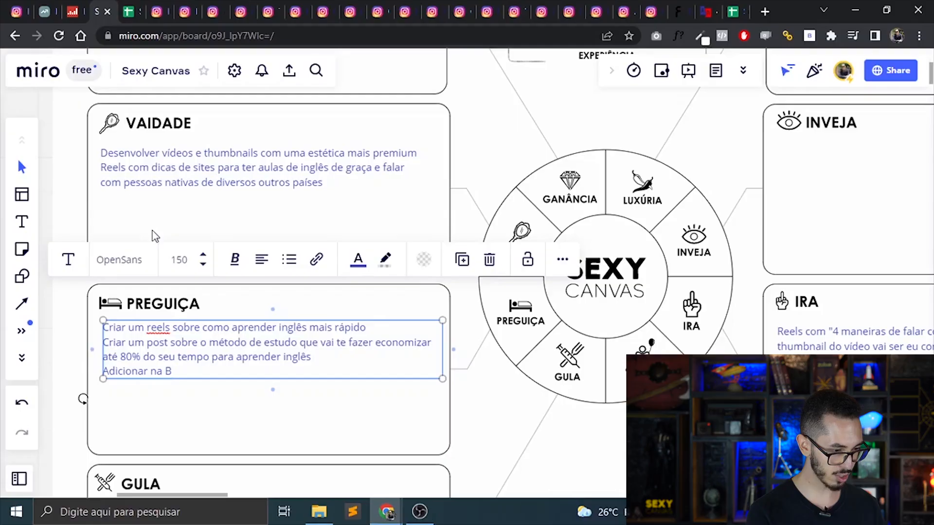
type("io descrição \"Método de aprendizagem até 5x mais")
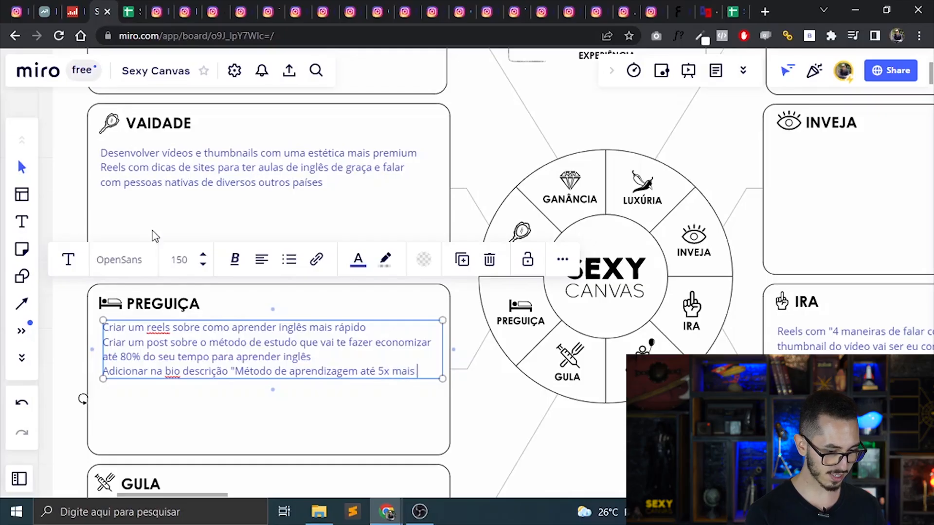
key("Return")
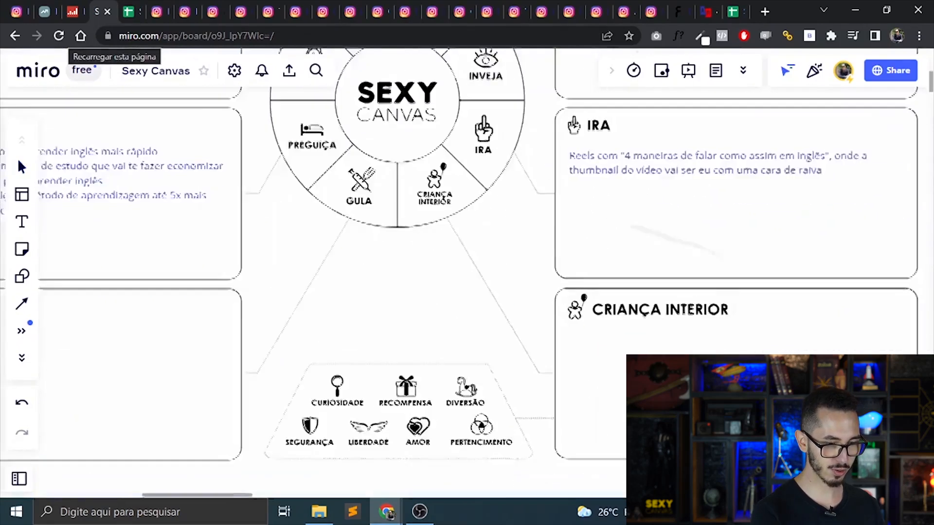
Add a note reading "Criar um post sobre como educar o seu cachorro em inglês" to the Amor box of the second canvas.
left_click_drag(705, 272, 41, 223)
left_click_drag(710, 114, 466, 272)
scroll(467, 272, "up", 3)
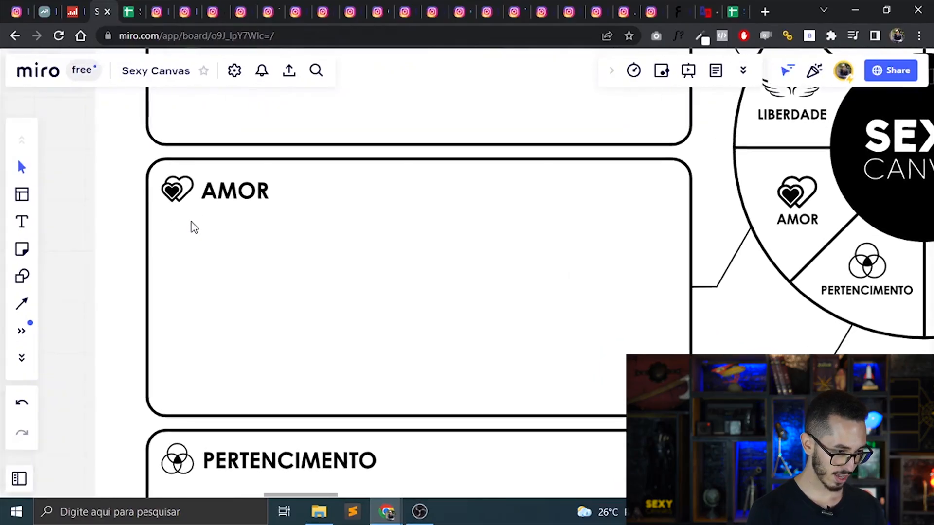
key("t")
left_click(173, 225)
type("Criar um post s")
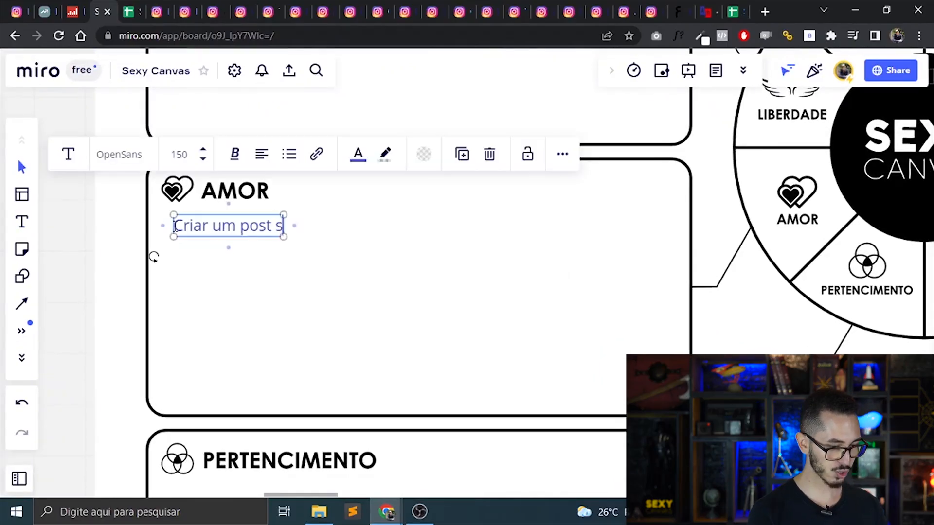
type("obre como educar")
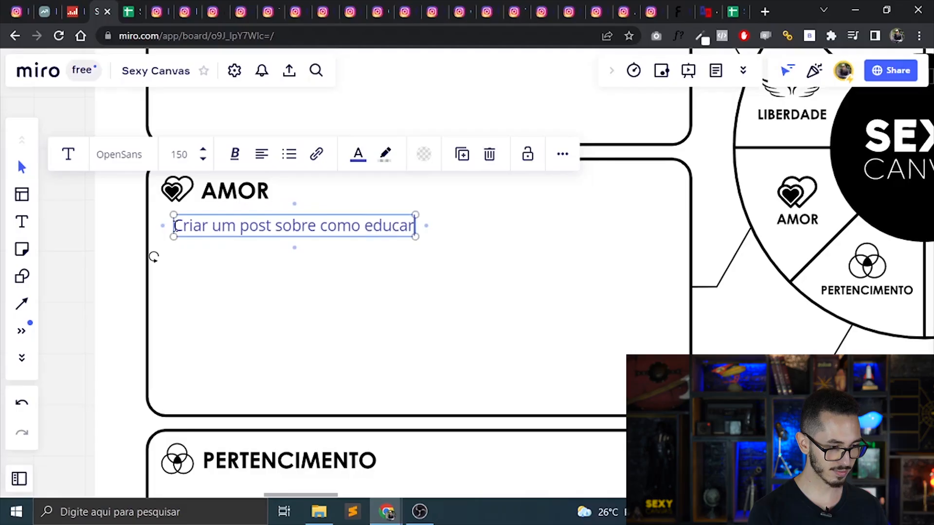
type(" o seu ca")
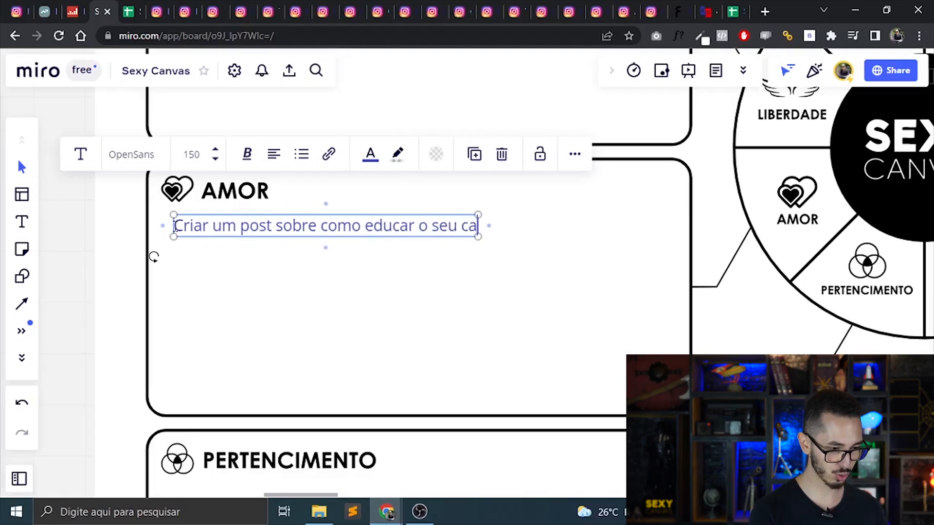
type("chorro em ingl")
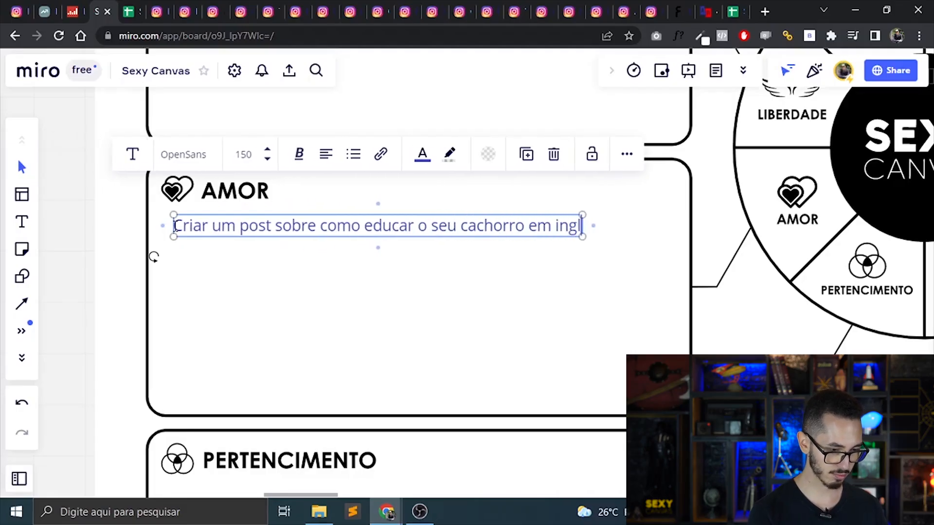
type("ês")
Add a note reading "Criar um destaque mostrando maneiras com que o inglês vai te permitir conhecer vários países e pessoas interessantes" to the Liberdade box.
left_click_drag(176, 226, 172, 477)
left_click(182, 209)
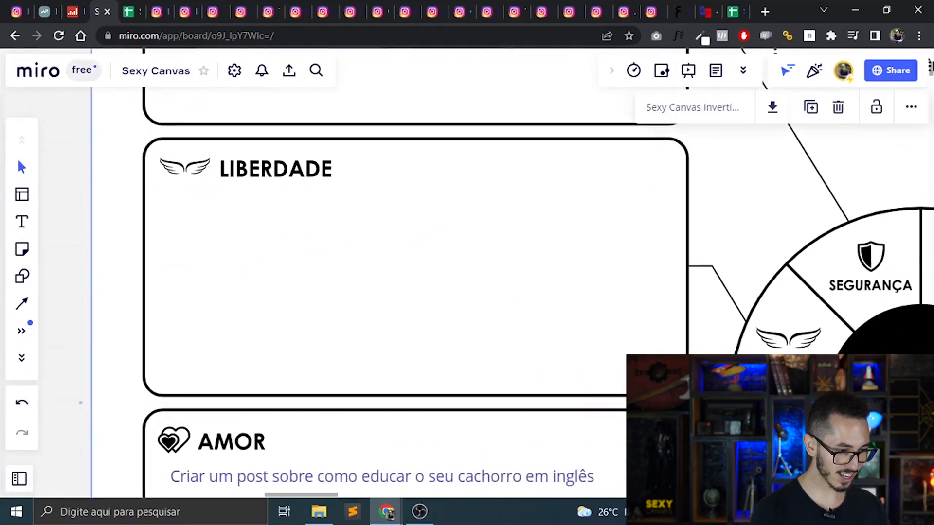
key("t")
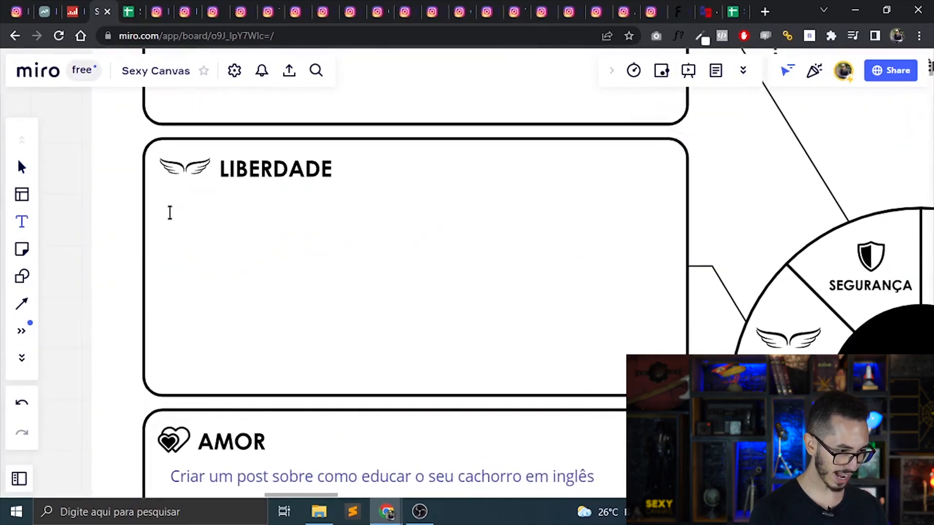
left_click(171, 208)
type("Criar um destaque no I")
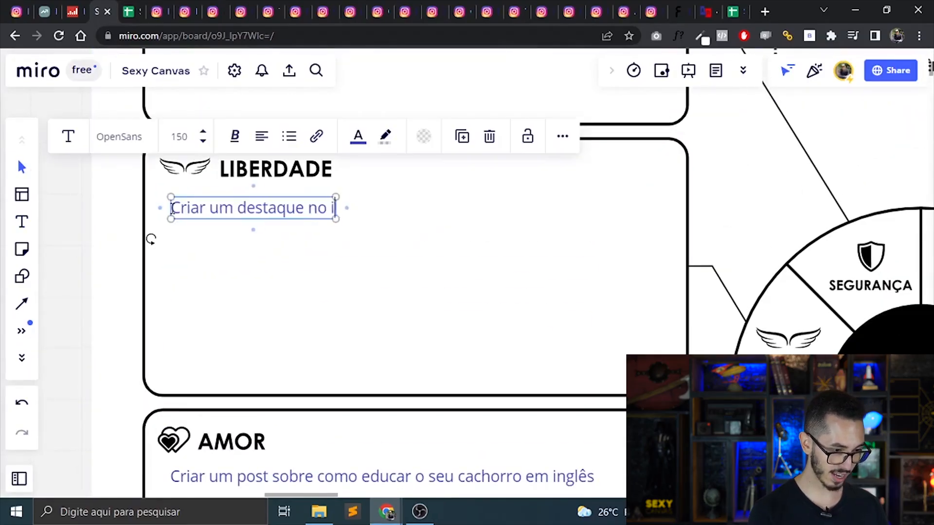
key("BackSpace")
key("BackSpace")
key("BackSpace")
key("BackSpace")
type("rand")
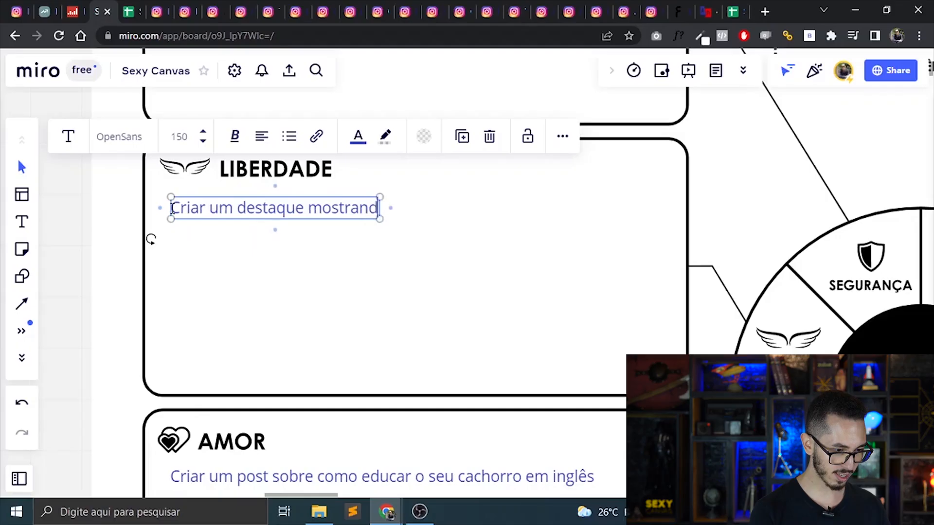
type("o maneiras com")
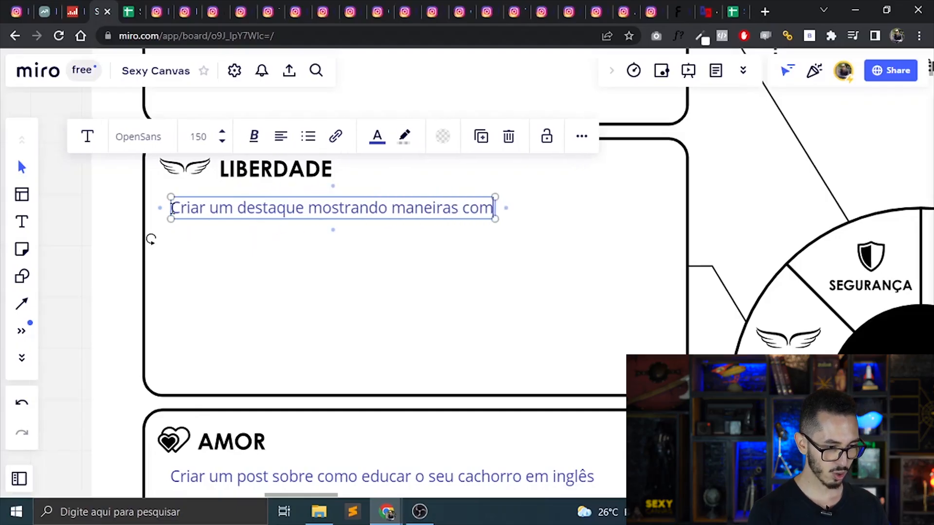
type(" que o inglês vai")
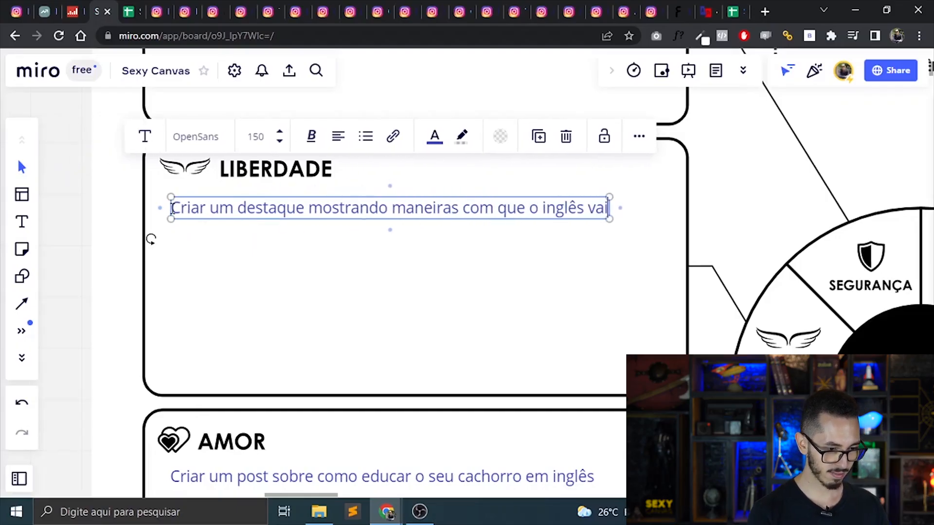
type(" te permitir conhecer ")
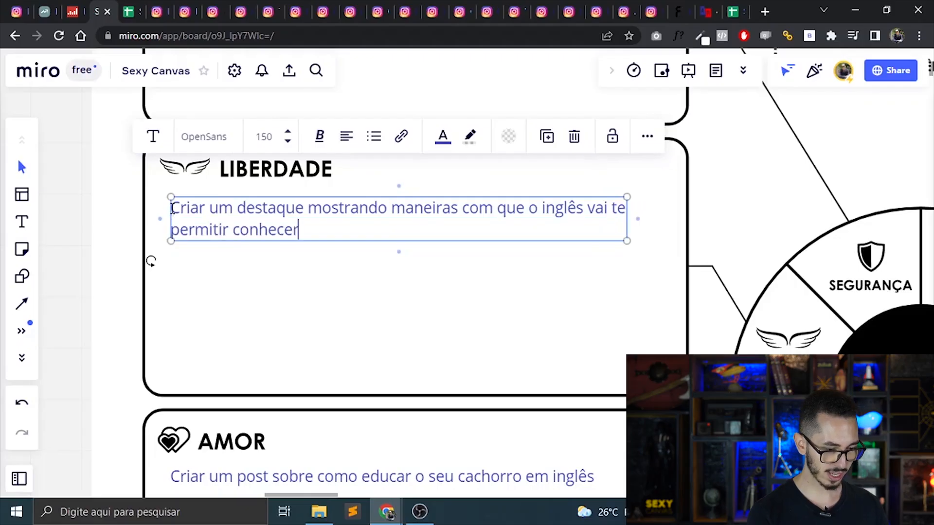
type("váriso")
key("BackSpace")
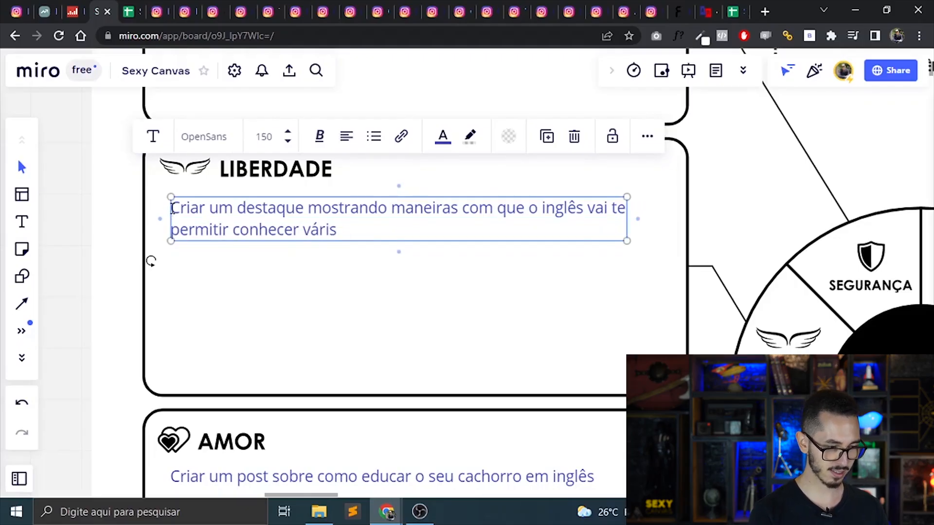
type("s países e pessoas interessantes")
left_click(333, 329)
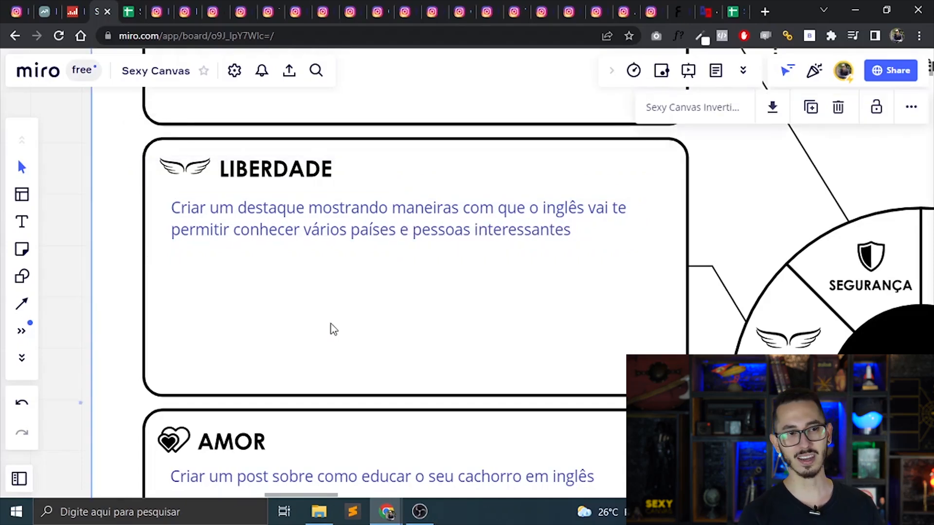
Copy the Liberdade note's text and paste it as a new paragraph below the existing text of the first canvas's Ira note.
left_click(366, 230, "shift")
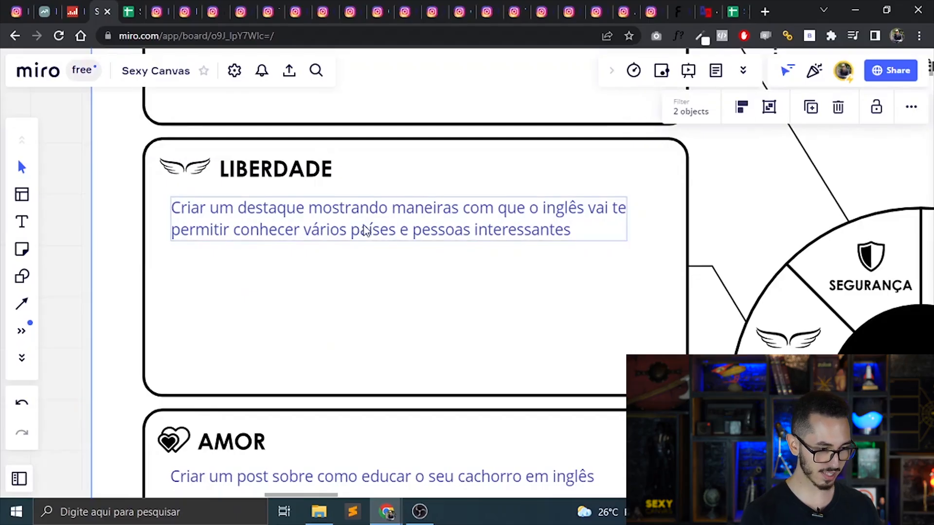
scroll(366, 230, "down", 3)
scroll(366, 231, "left", 13)
scroll(366, 231, "down", 4)
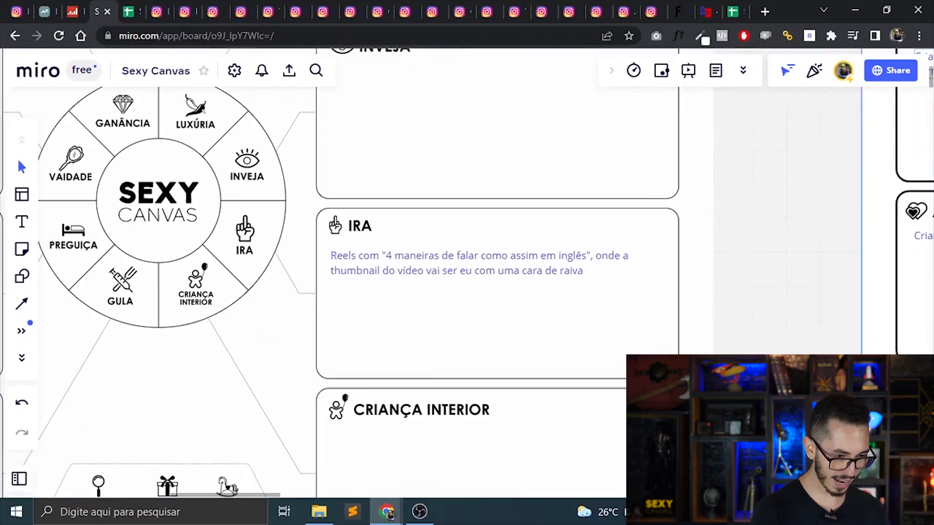
double_click(589, 270)
key("Return")
key("Return")
type("Criar um destaque mostrando maneiras com que o inglês vai te permitir conhecer vários países e pessoas interessantes")
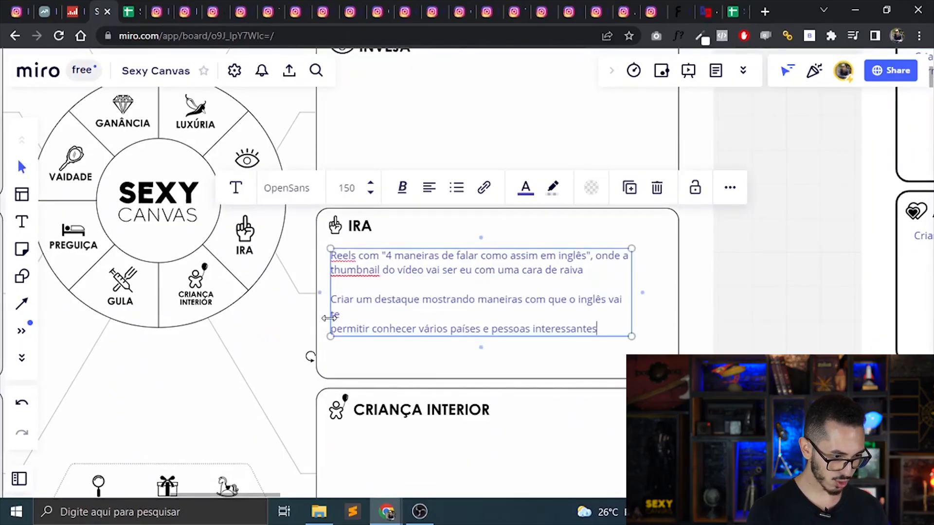
Rewrite the pasted paragraph in the Ira note as "Criar um reels mostrando o porquê não saber inglês vai te bloquear de conhecer novas pessoas interessantes".
key("Delete")
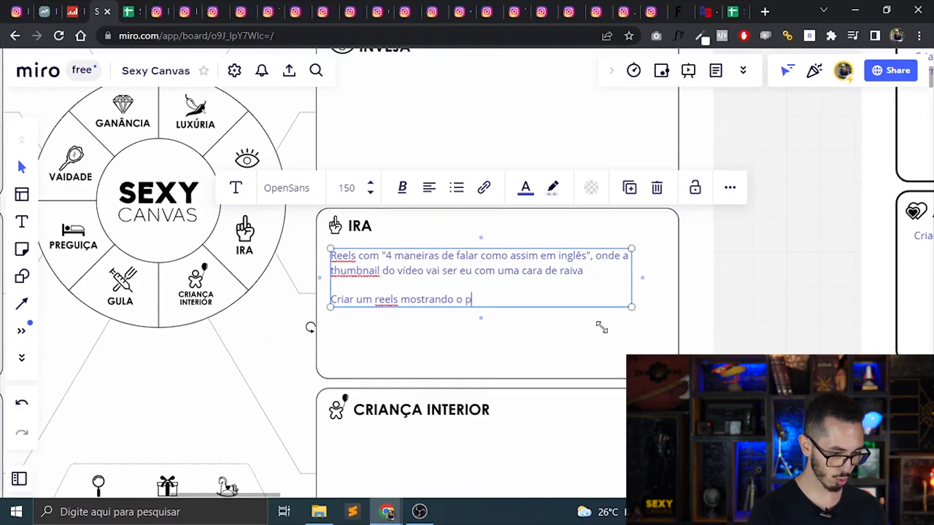
left_click(565, 335)
key("ctrl+plus")
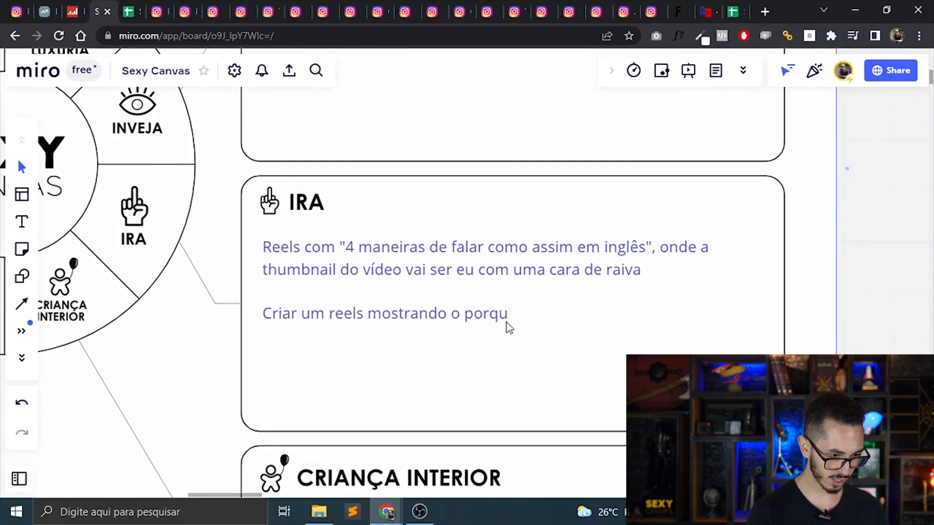
left_click(504, 320)
double_click(508, 316)
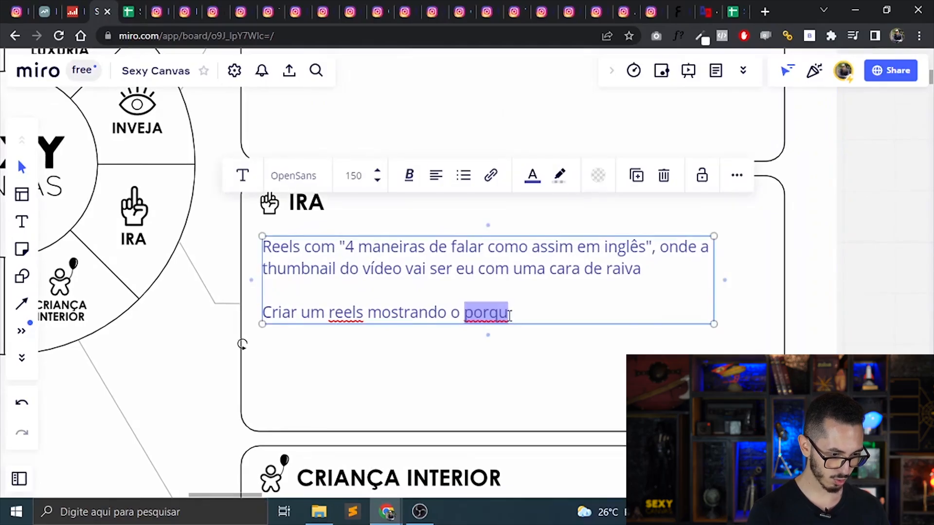
type("porque")
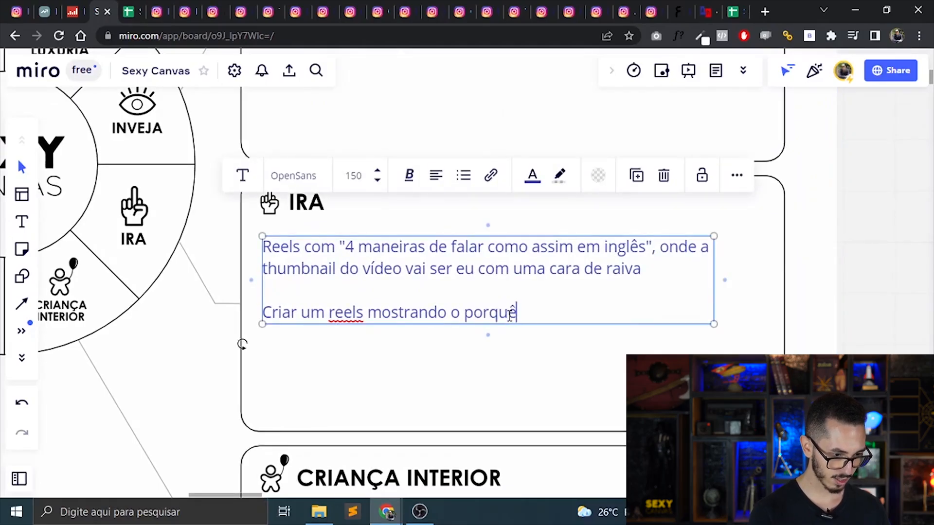
type(" não saber inglês vai te bloq")
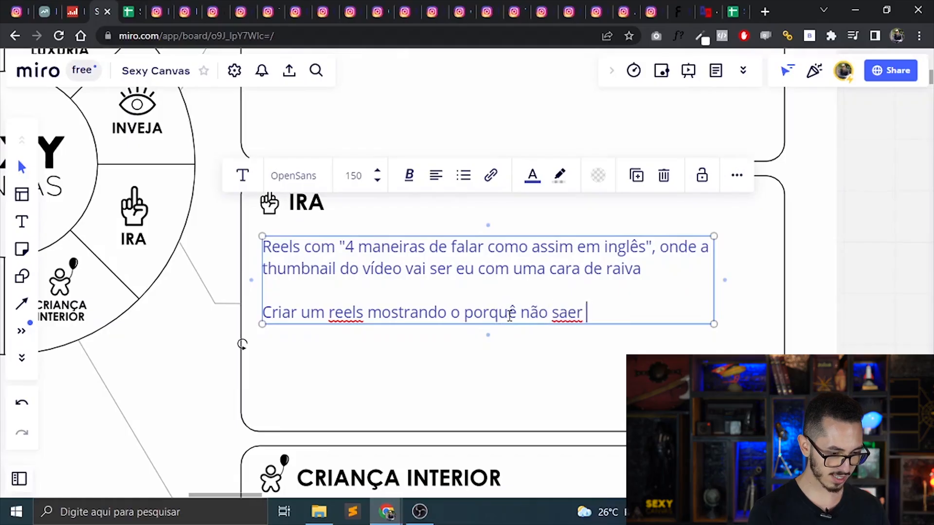
type("uear de conhecer")
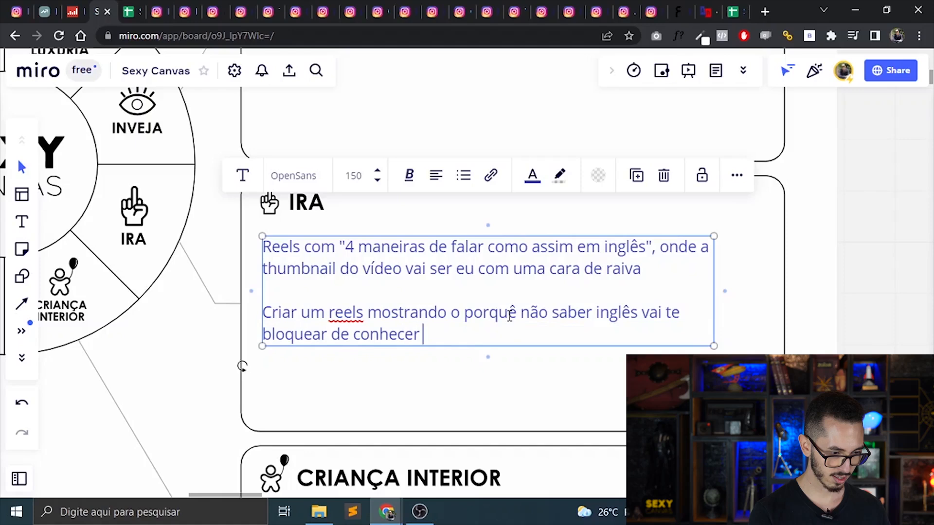
type(" novas pessoas in")
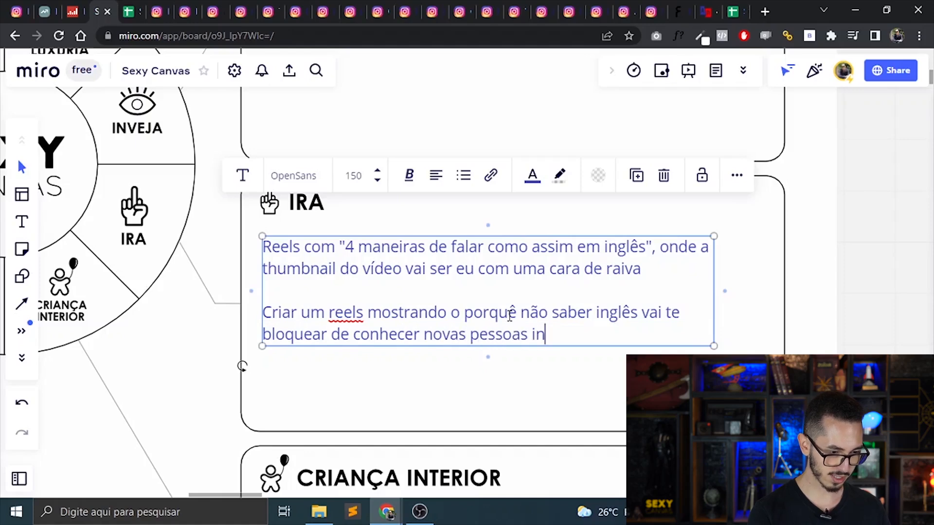
type("teressantes")
left_click(816, 293)
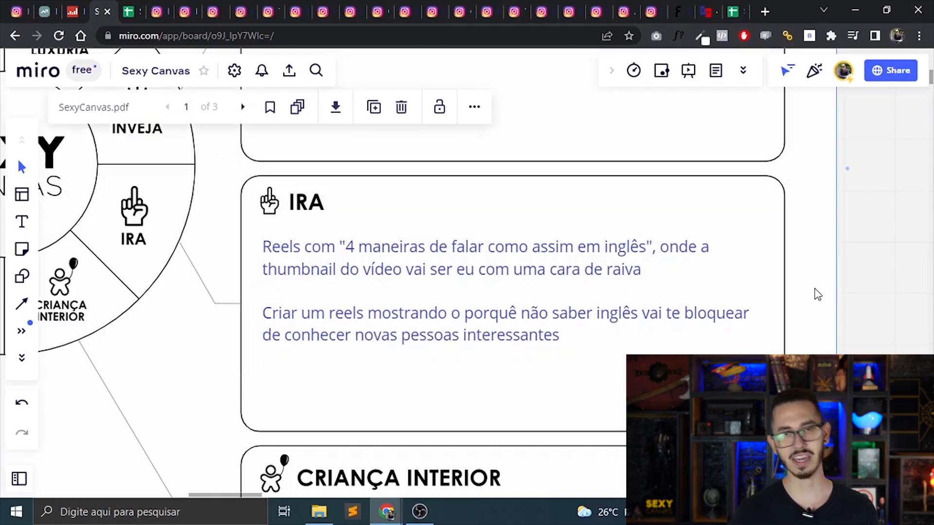